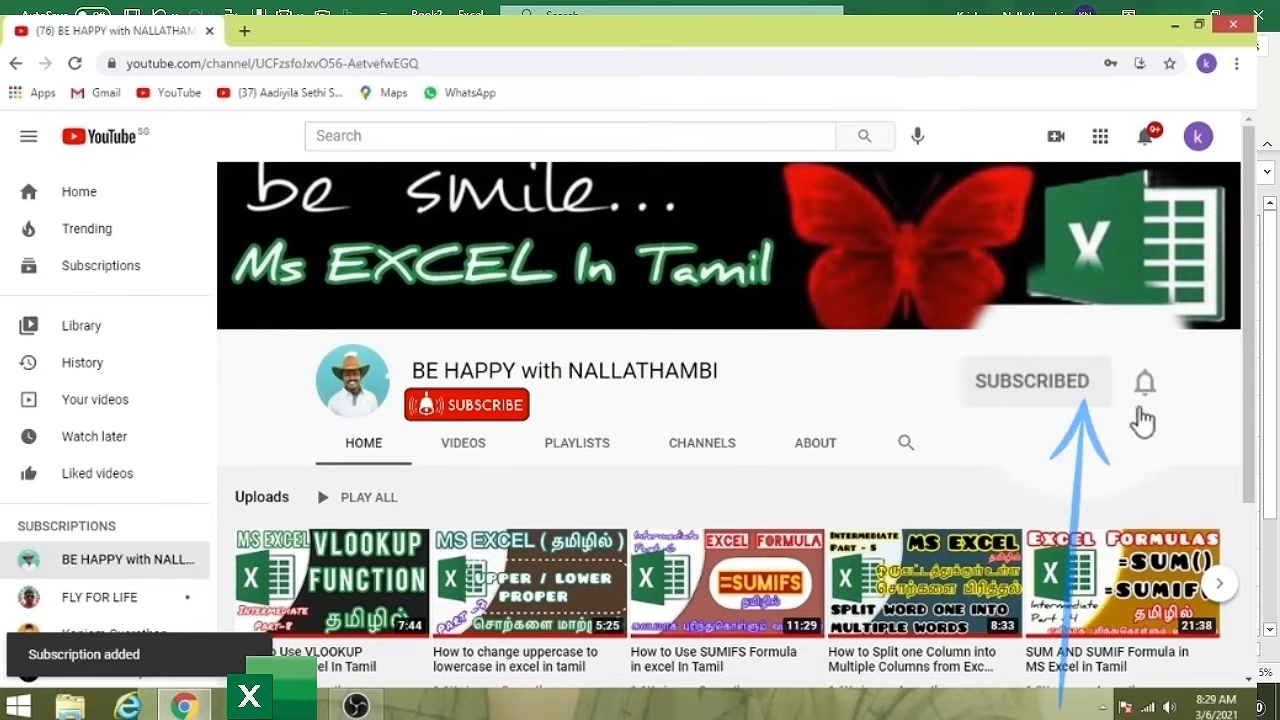
- Set the notifications of the subscribed YouTube channel to All
left_click(1145, 388)
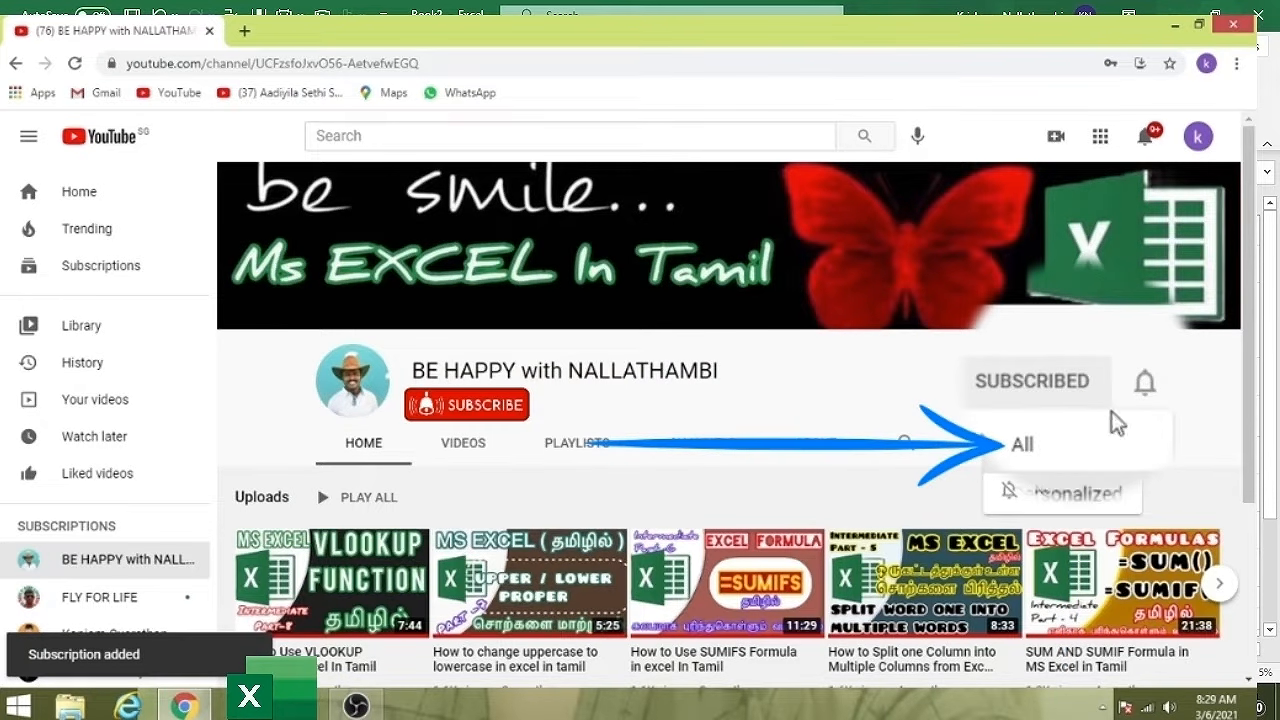
left_click(1030, 452)
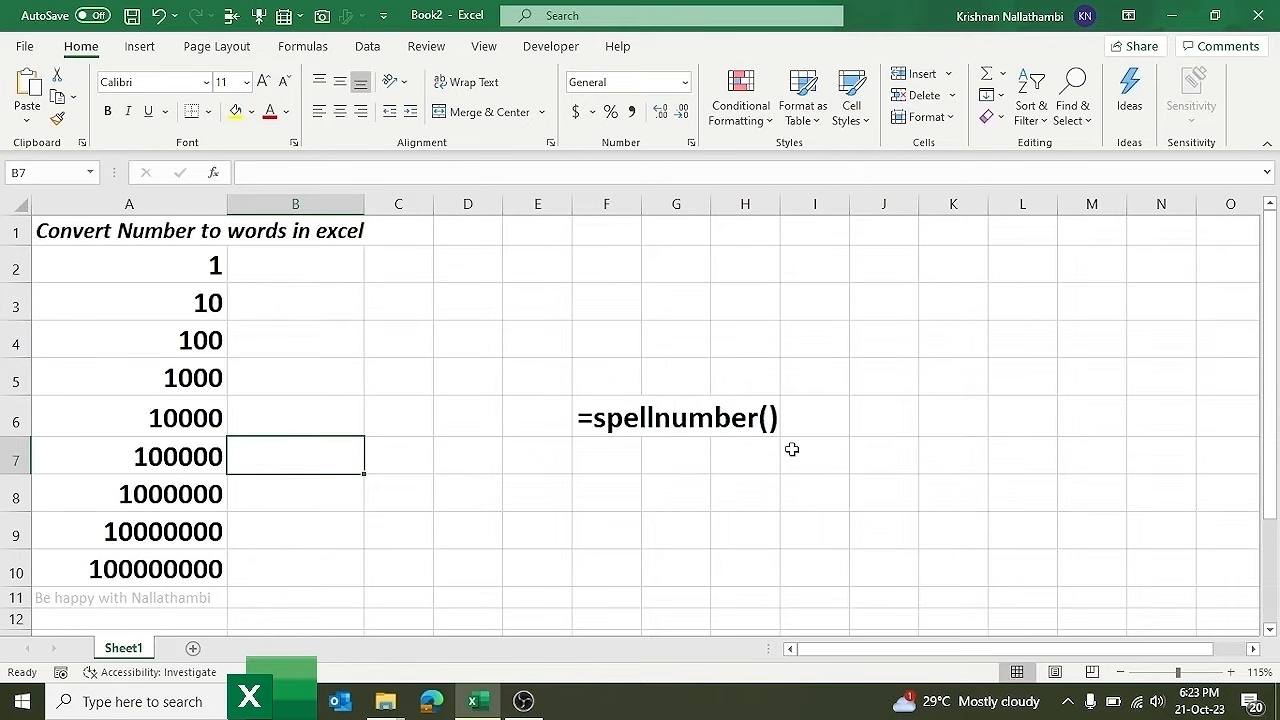
left_click(438, 336)
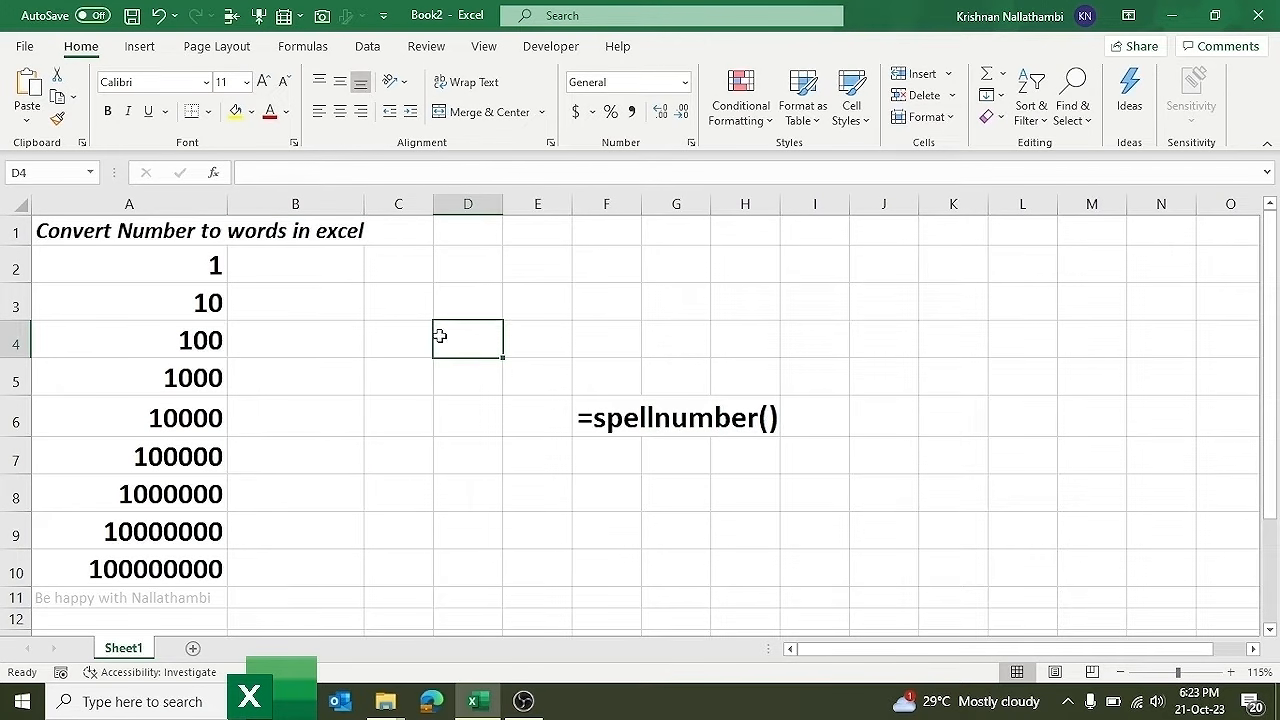
type("=")
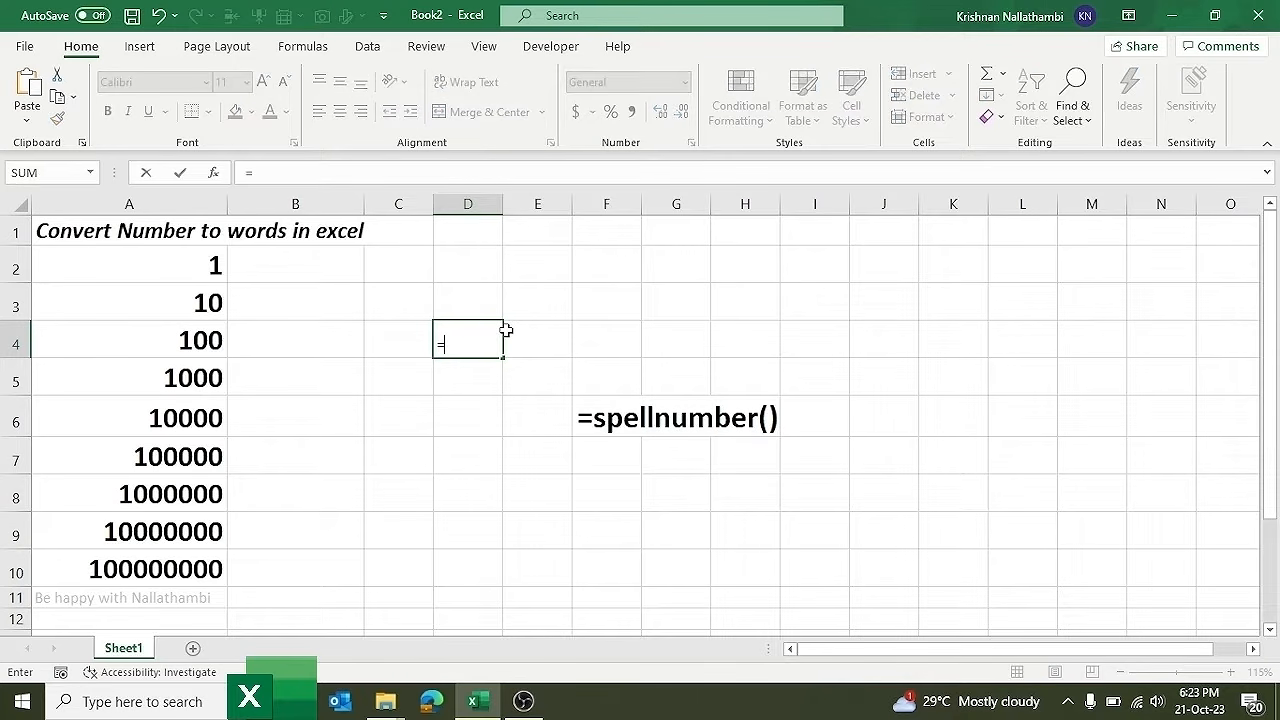
type("sp")
key("BackSpace")
key("BackSpace")
key("BackSpace")
key("BackSpace")
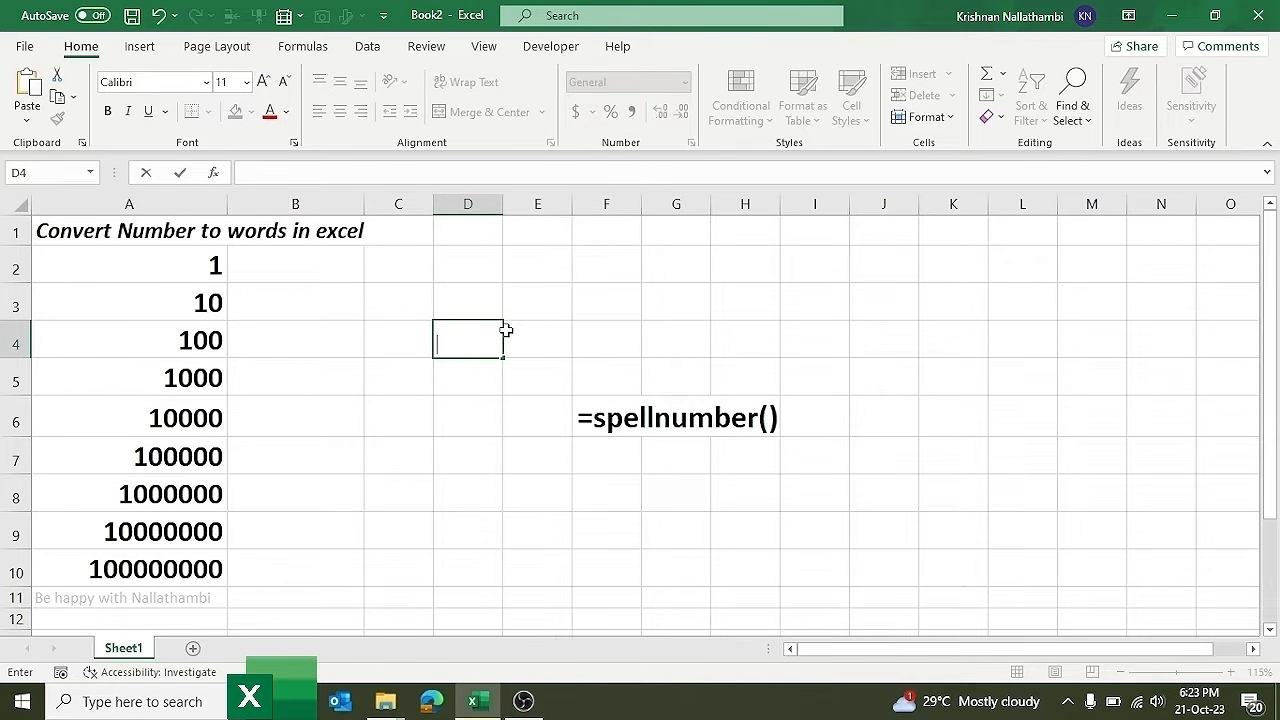
- Bring up the Developer commands and end the editing of empty cell D4
left_click(545, 52)
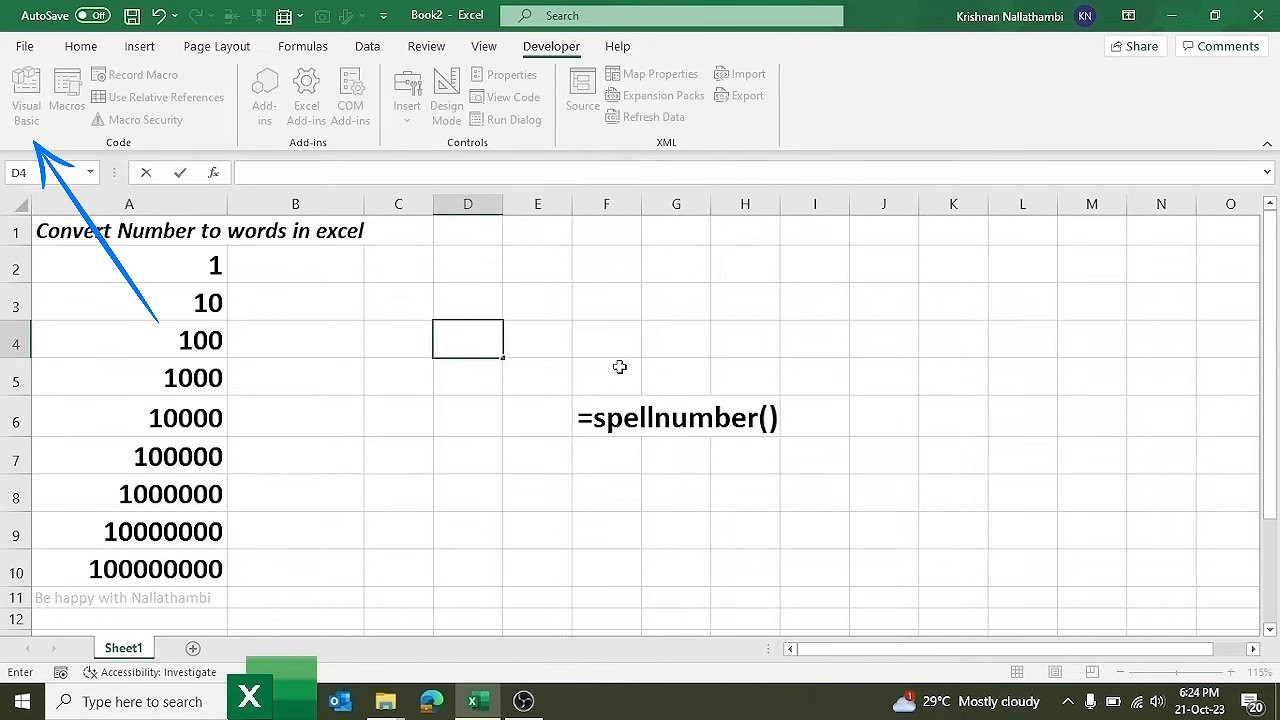
left_click(400, 302)
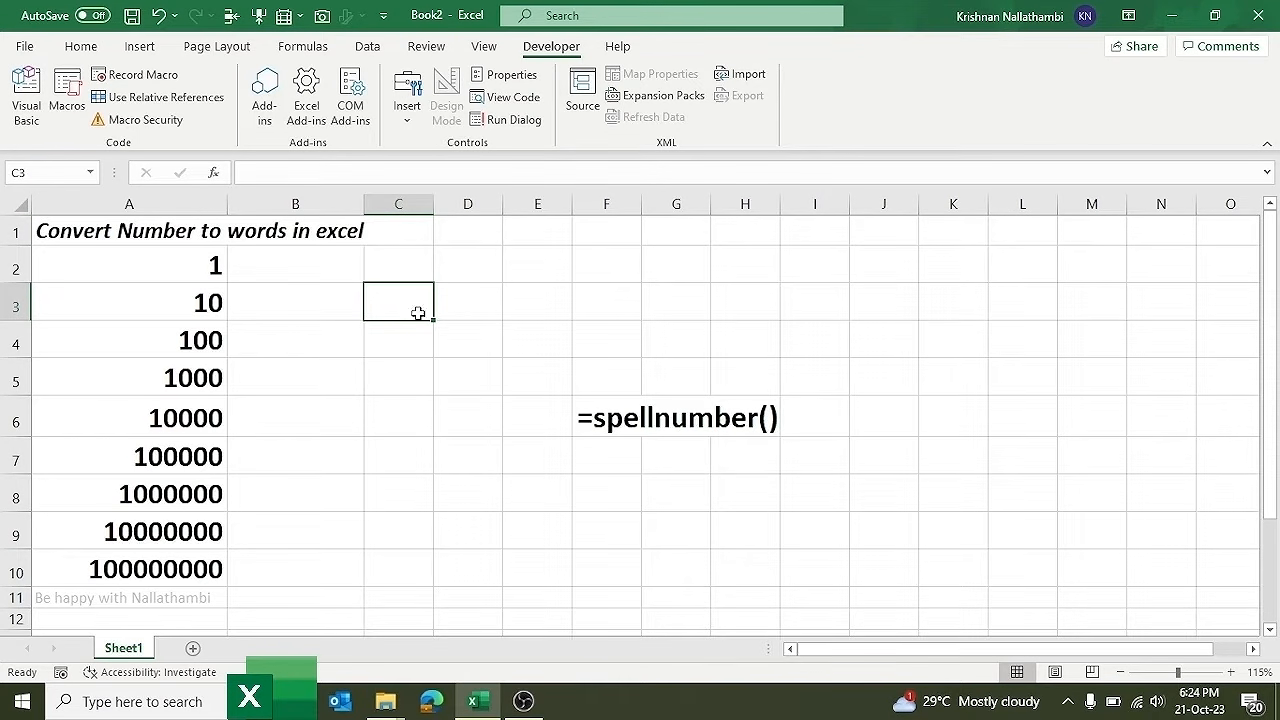
left_click(24, 46)
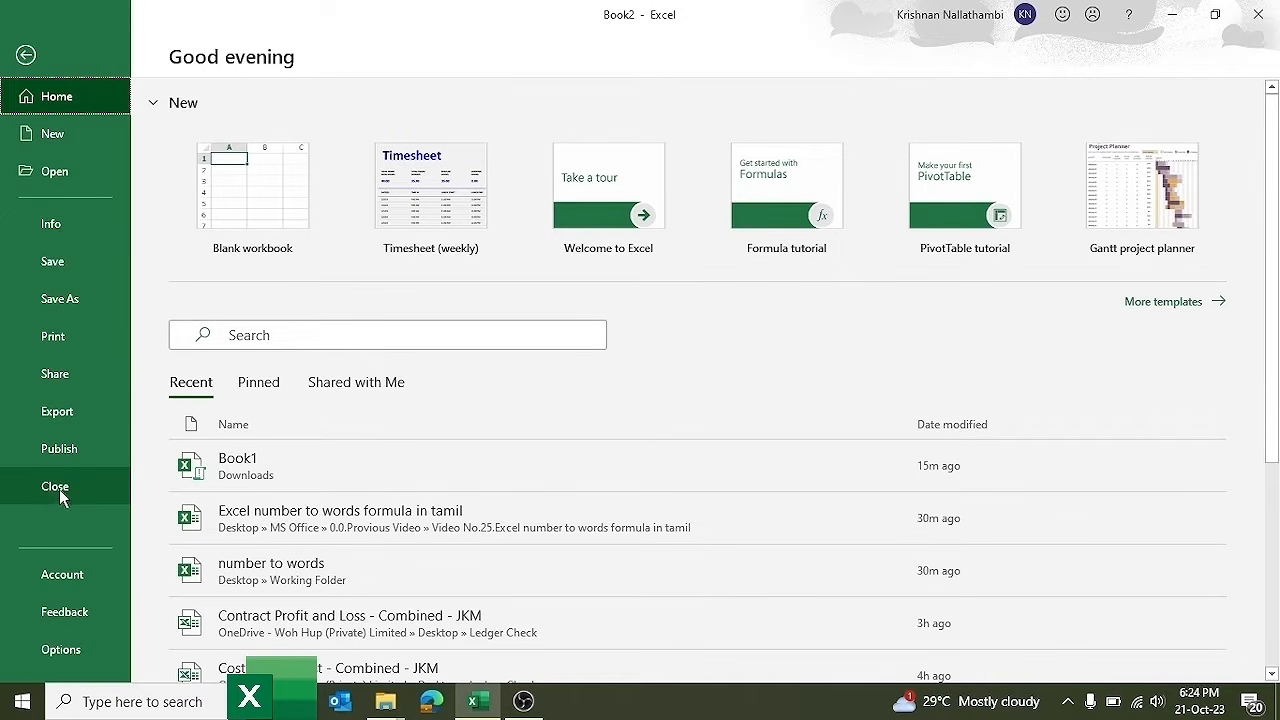
left_click(60, 650)
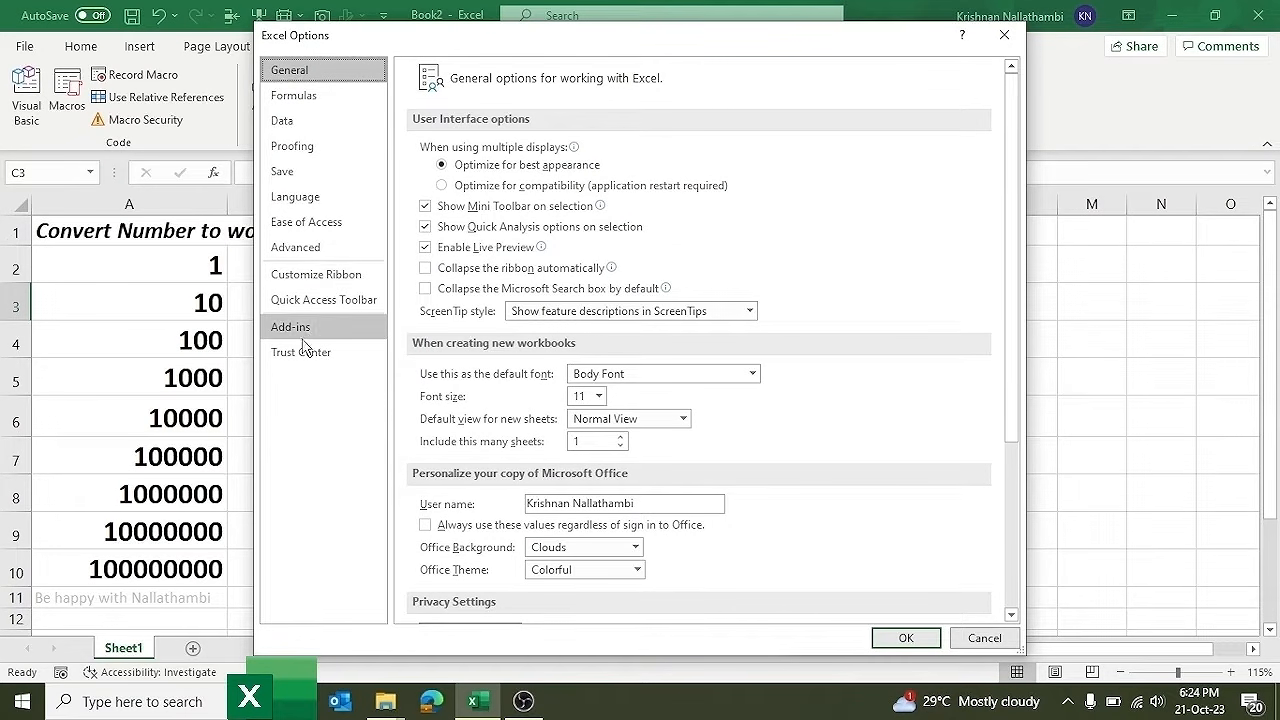
left_click(327, 275)
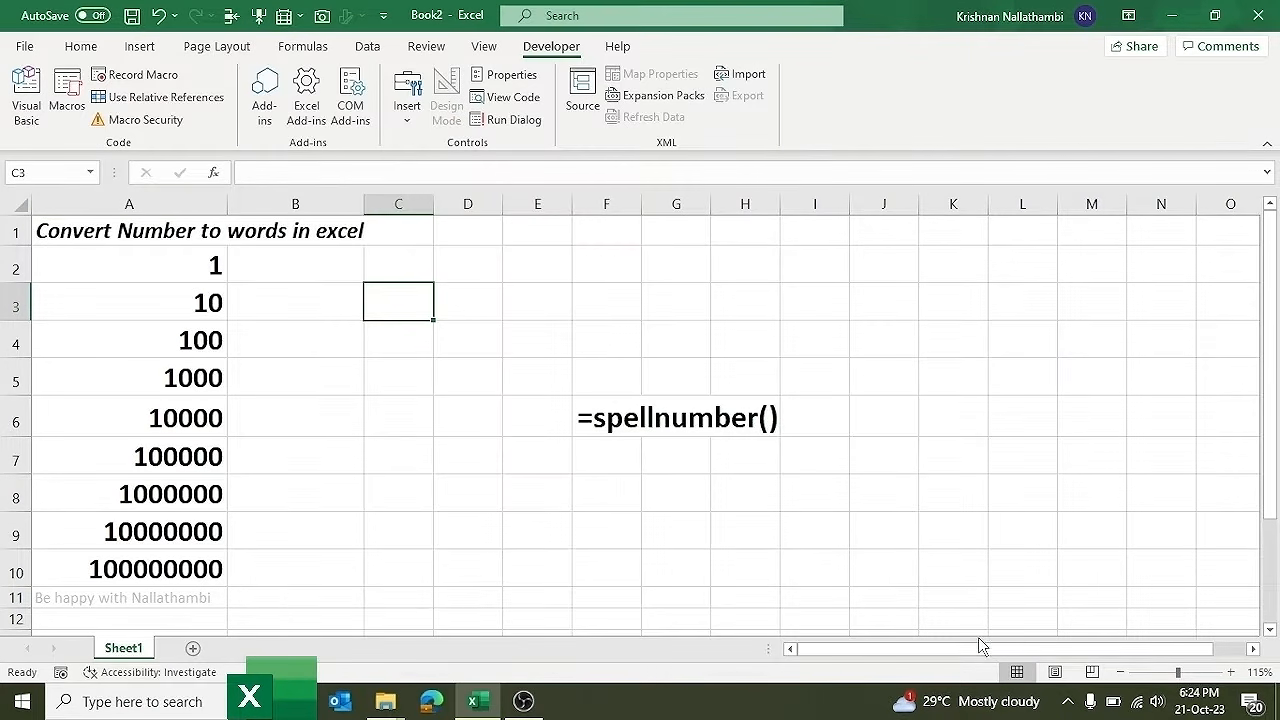
left_click(984, 641)
- Open the Visual Basic editor for the workbook and insert a new module
left_click(26, 110)
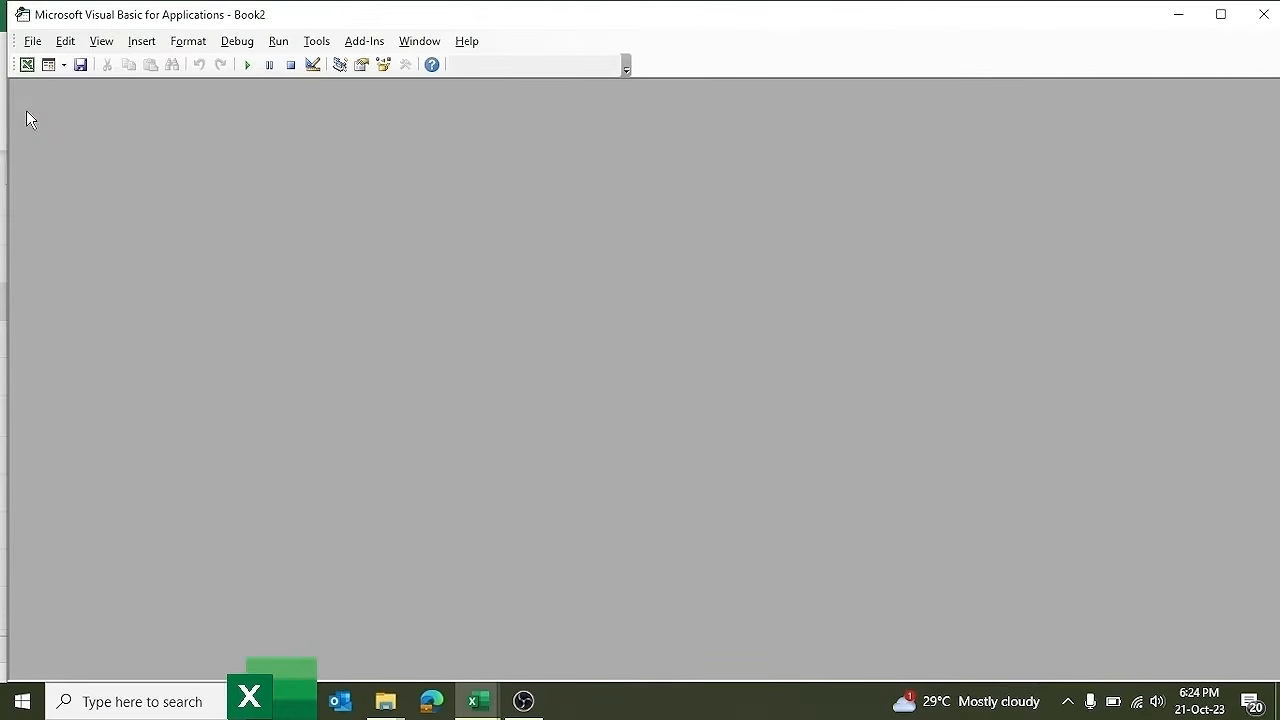
left_click(142, 41)
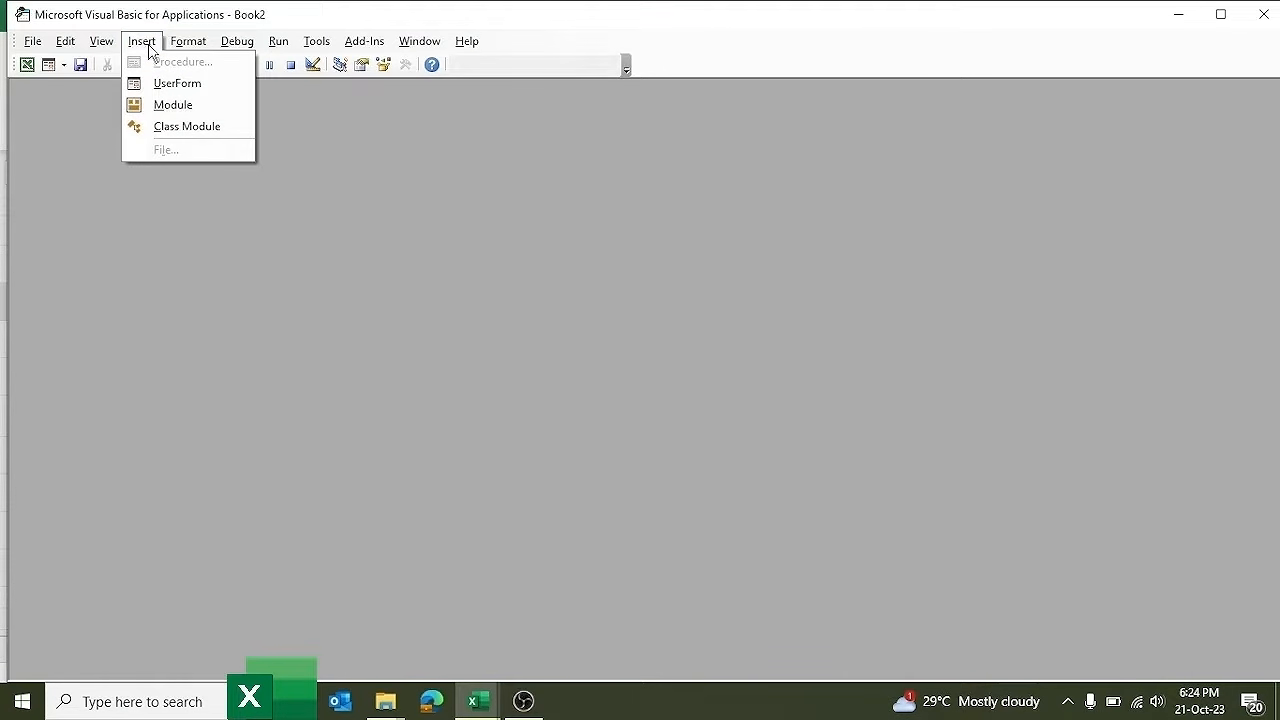
left_click(157, 108)
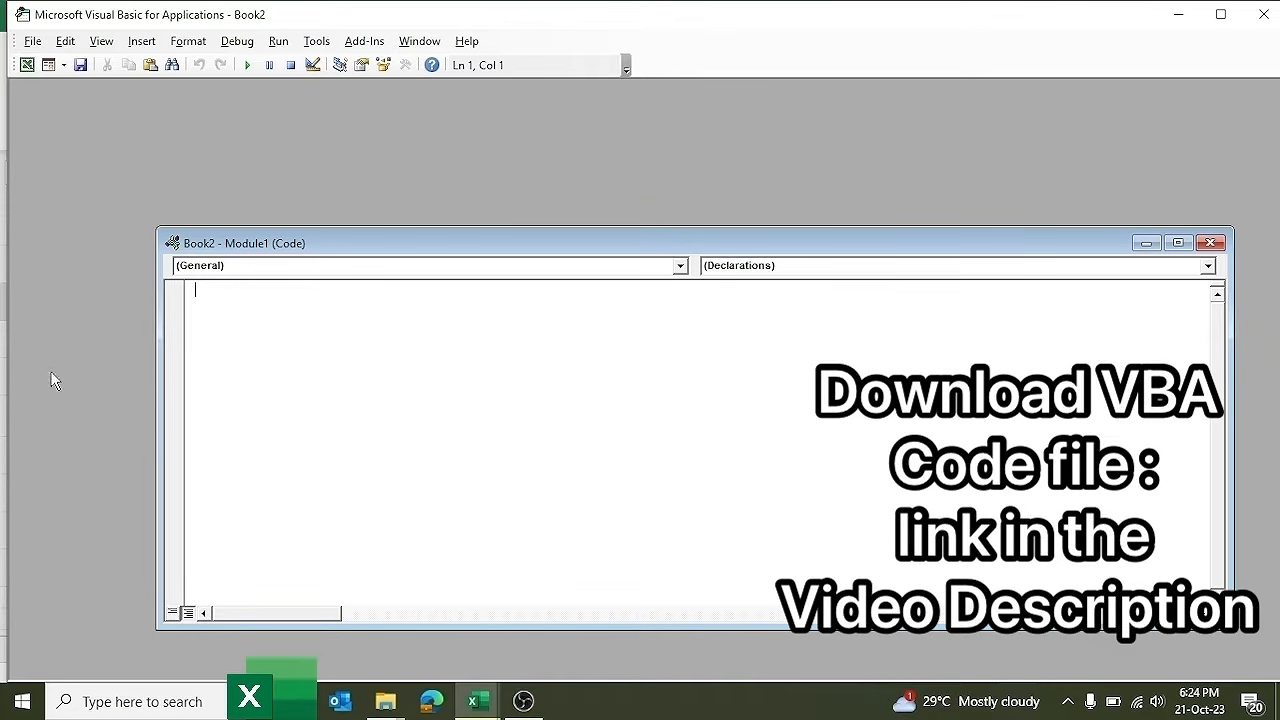
key("alt+F11")
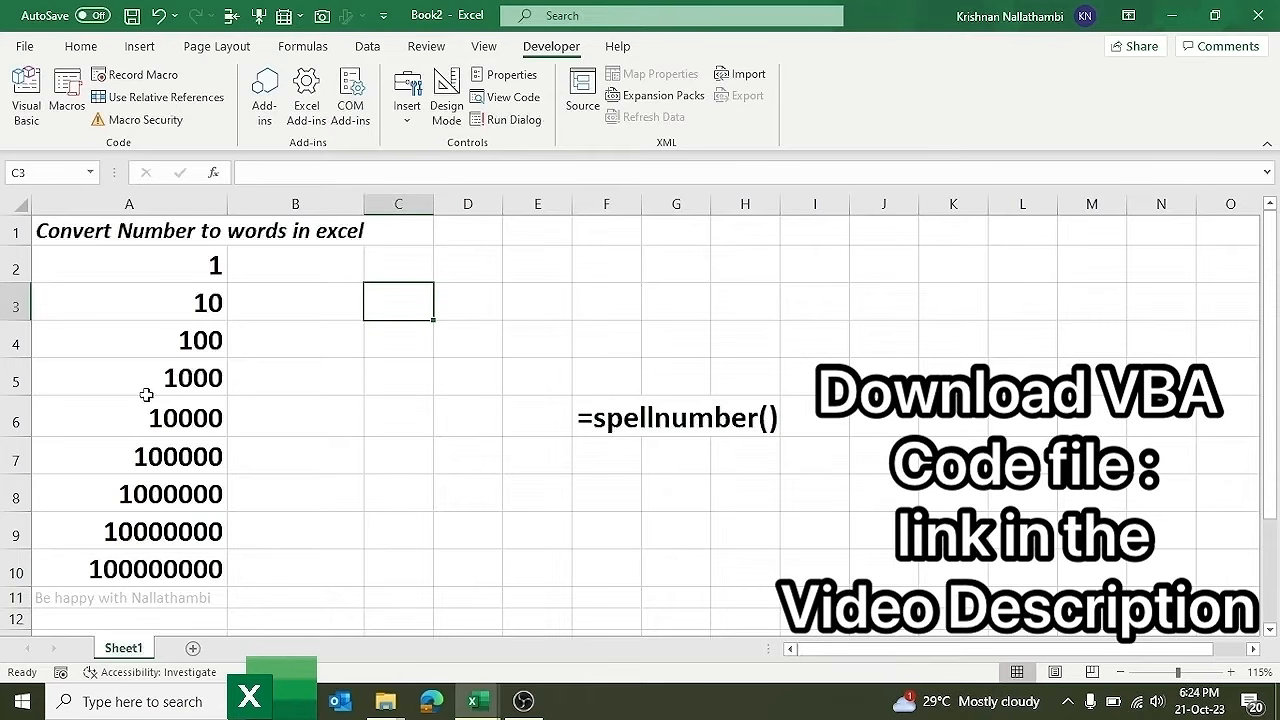
key("alt+F11")
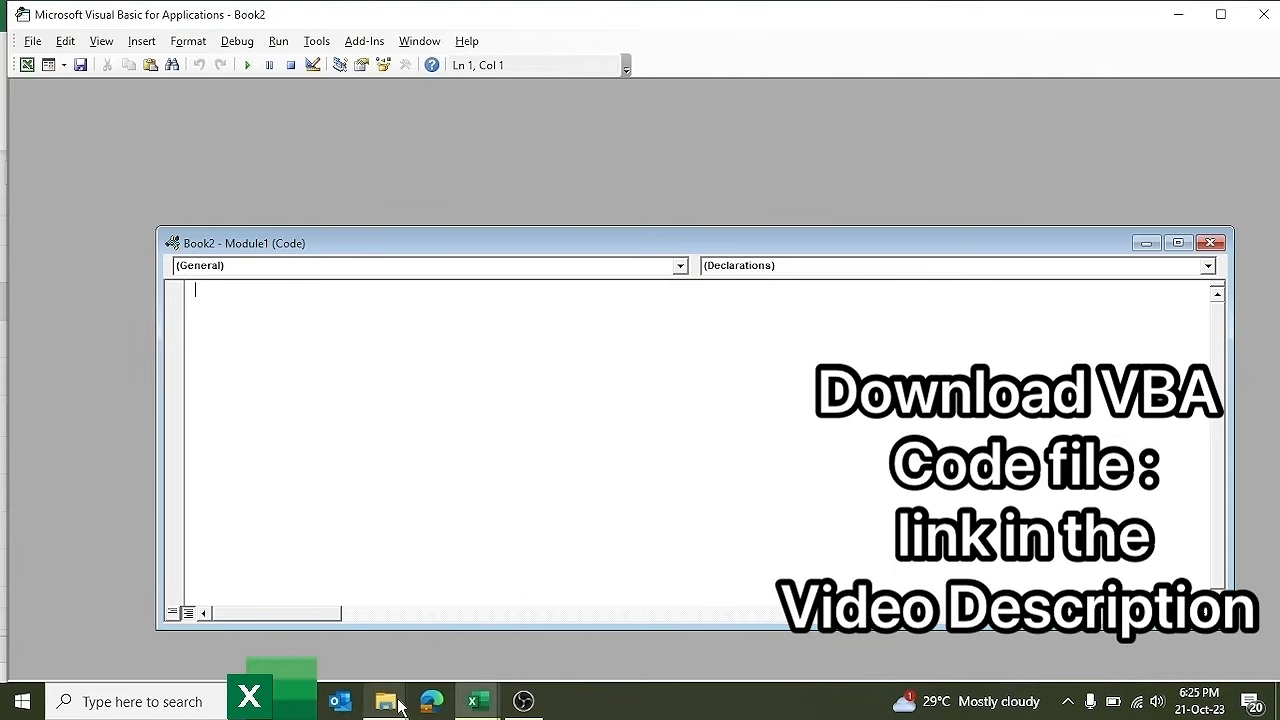
- Open the text file "Excel number to words convert code" from the Spell Number folder and look through its VBA code to the end
mouse_move(386, 707)
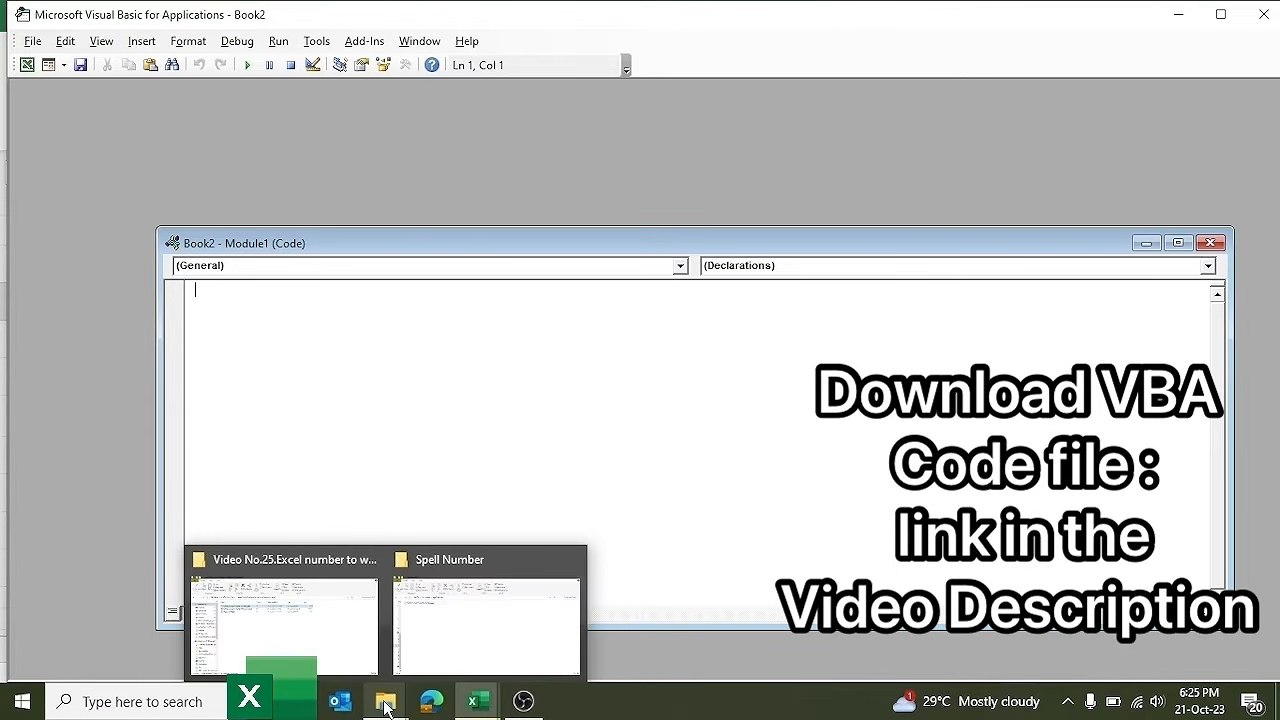
left_click(432, 645)
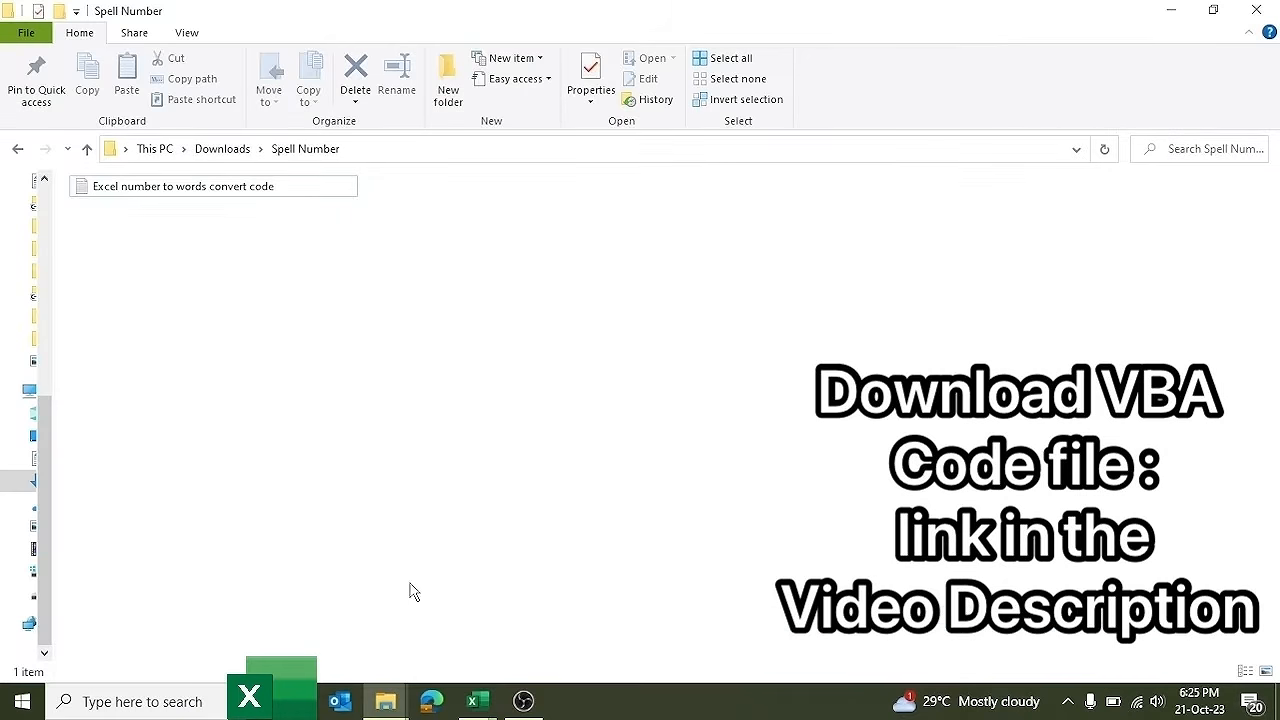
double_click(144, 186)
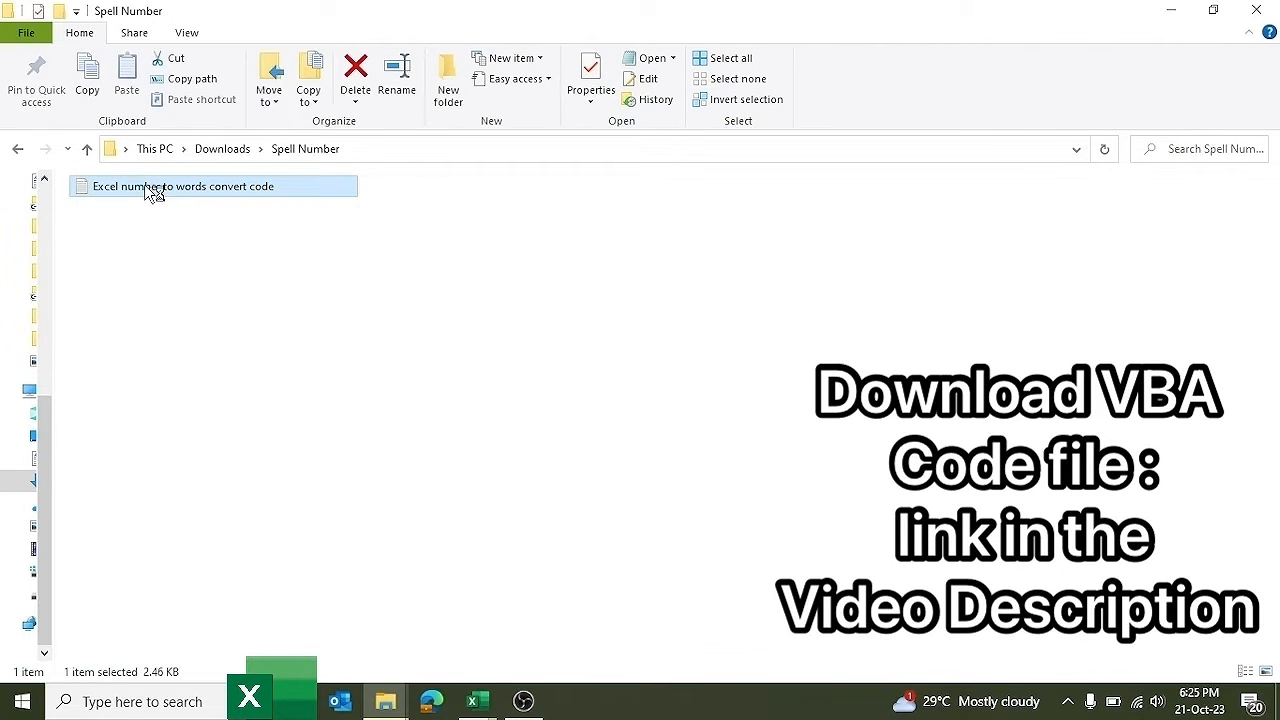
scroll(599, 374, "down", 18)
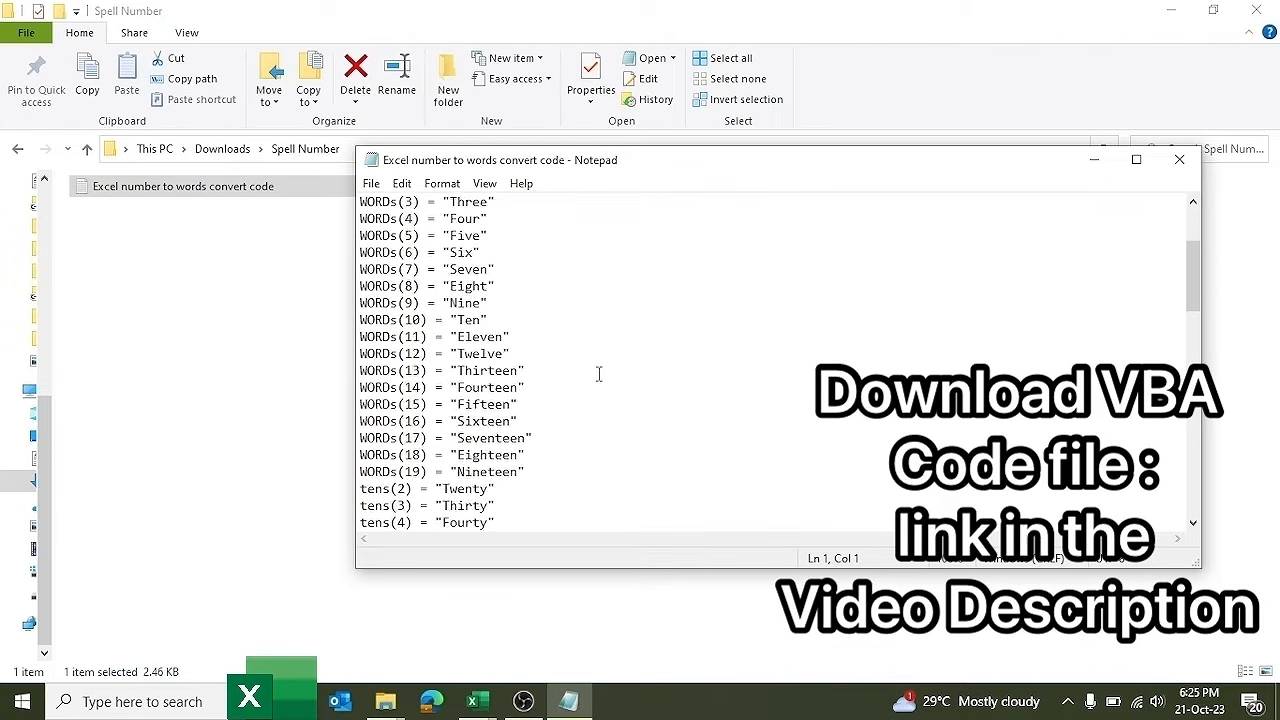
scroll(599, 374, "down", 6)
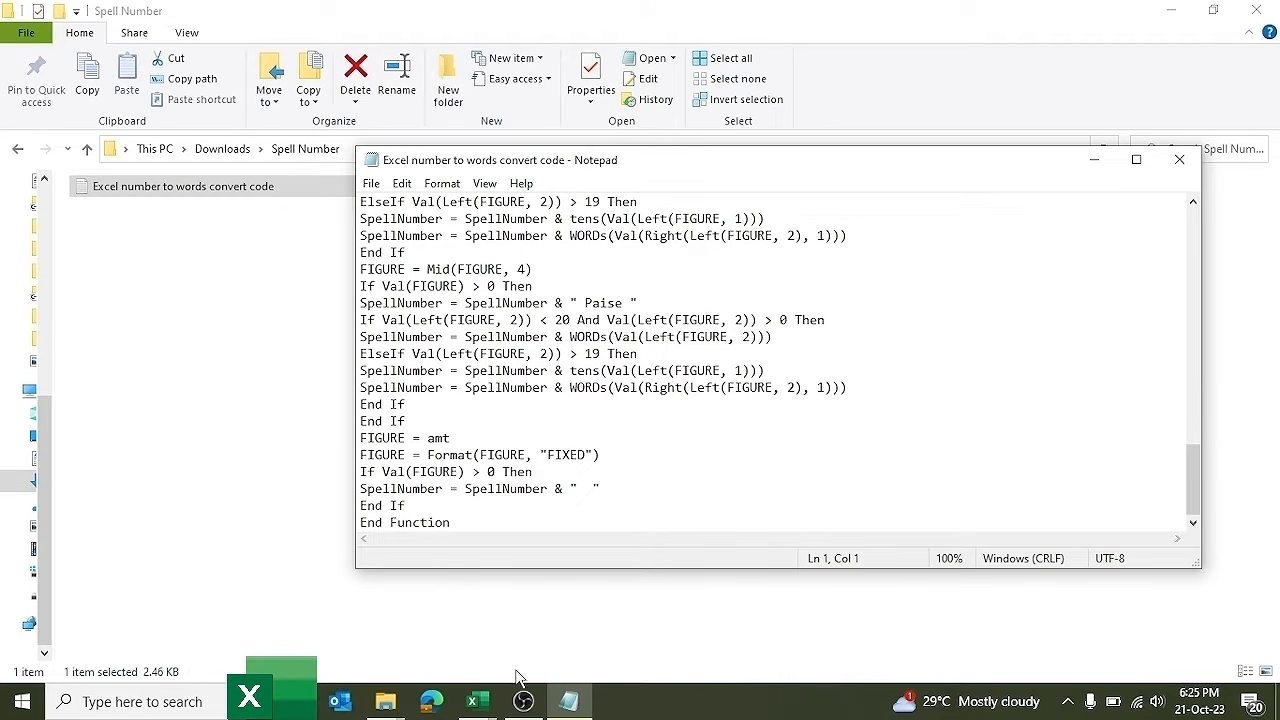
- Return to the workbook's Visual Basic editor and paste the SpellNumber function code into the empty module
mouse_move(470, 710)
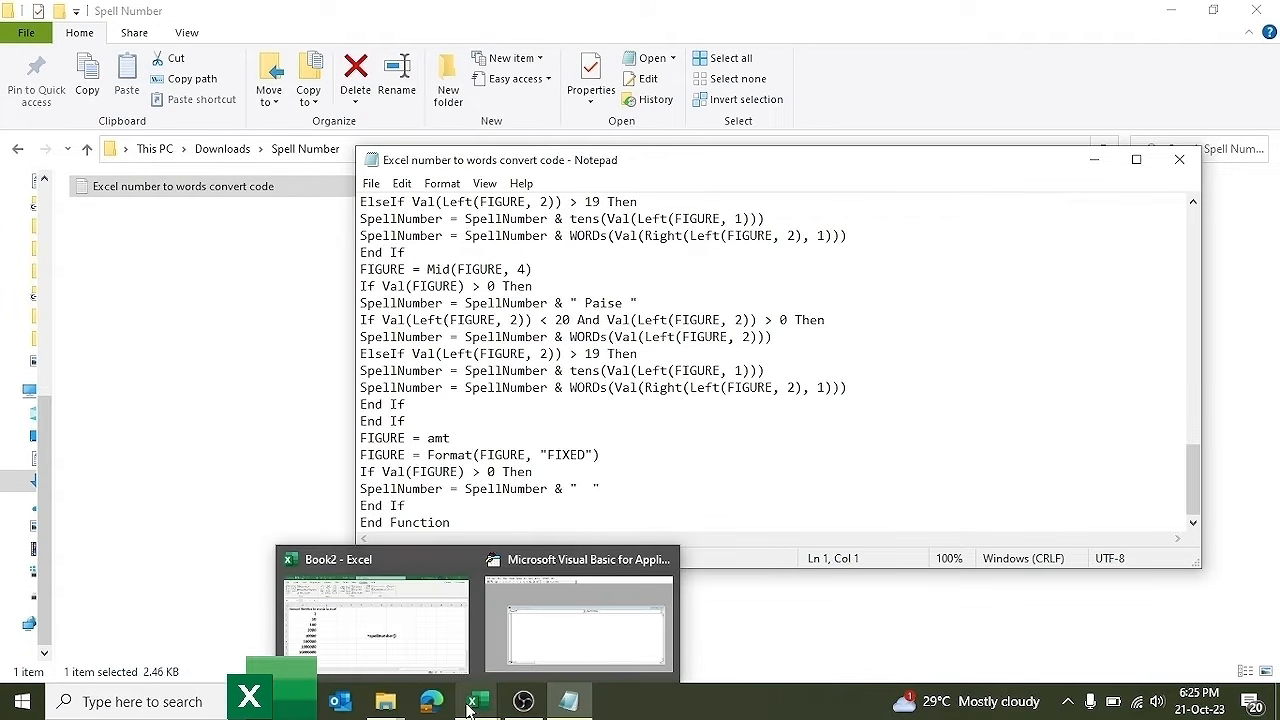
left_click(413, 635)
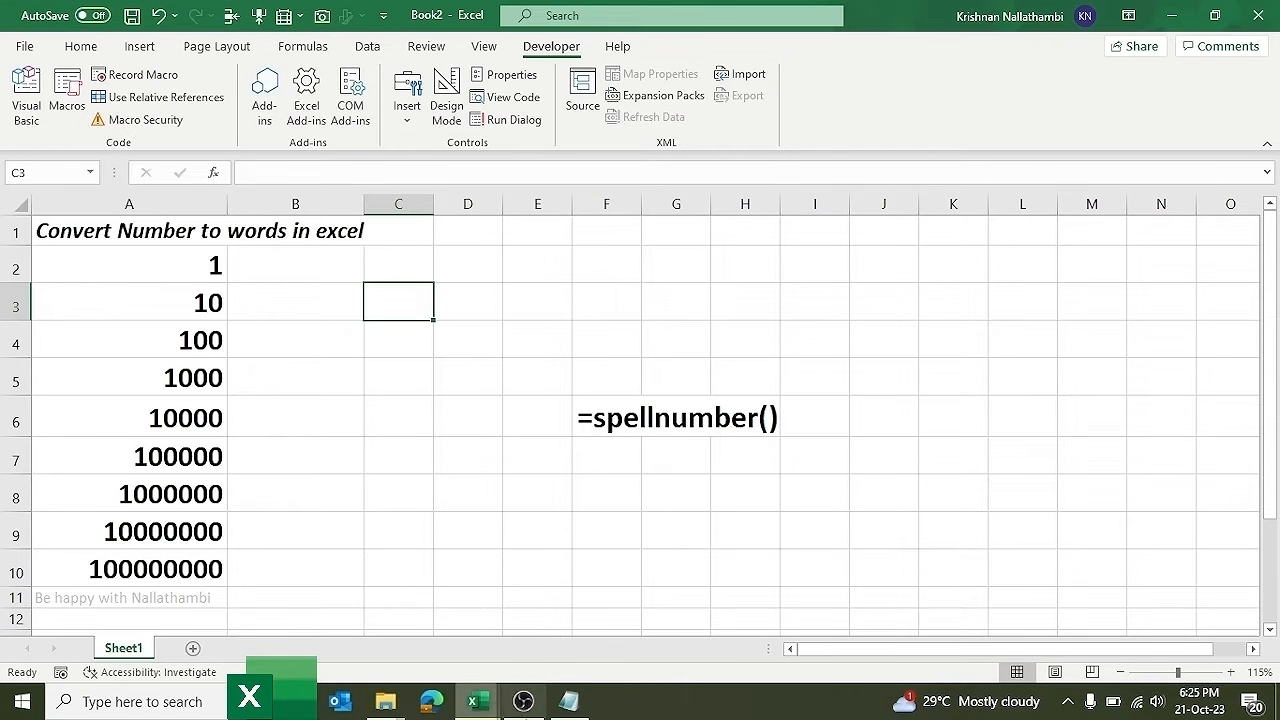
left_click(20, 100)
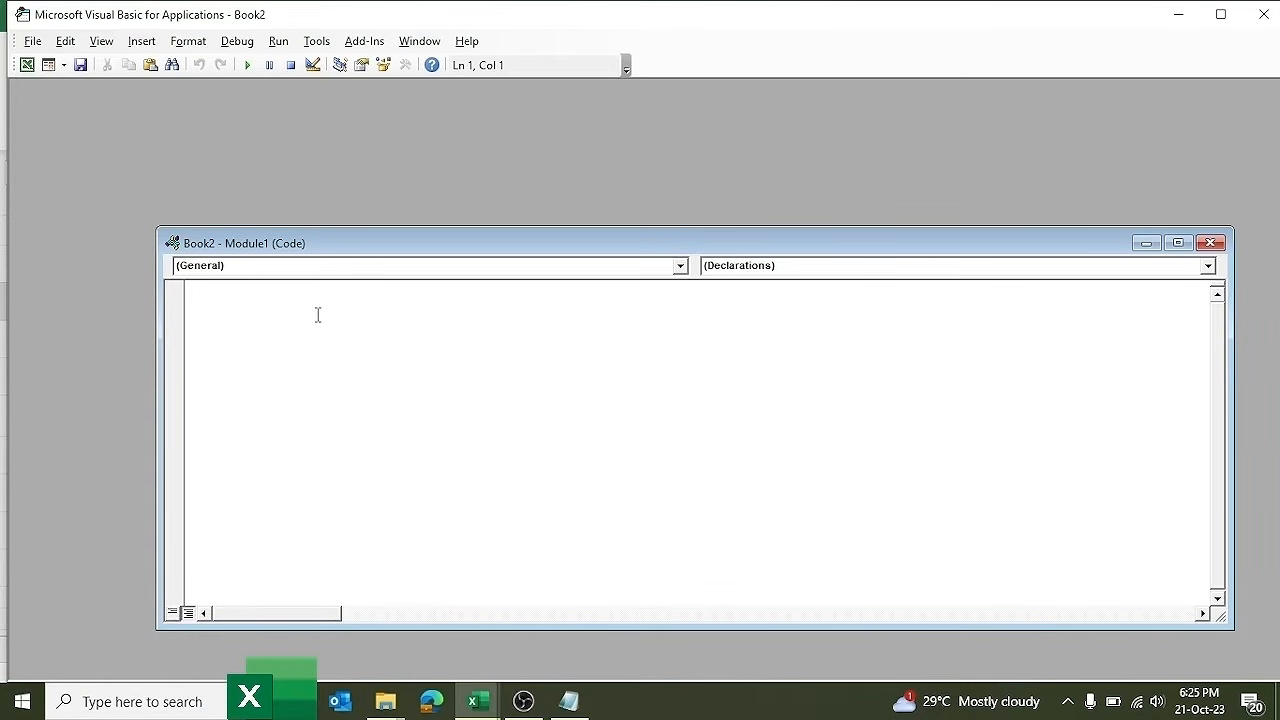
key("ctrl+v")
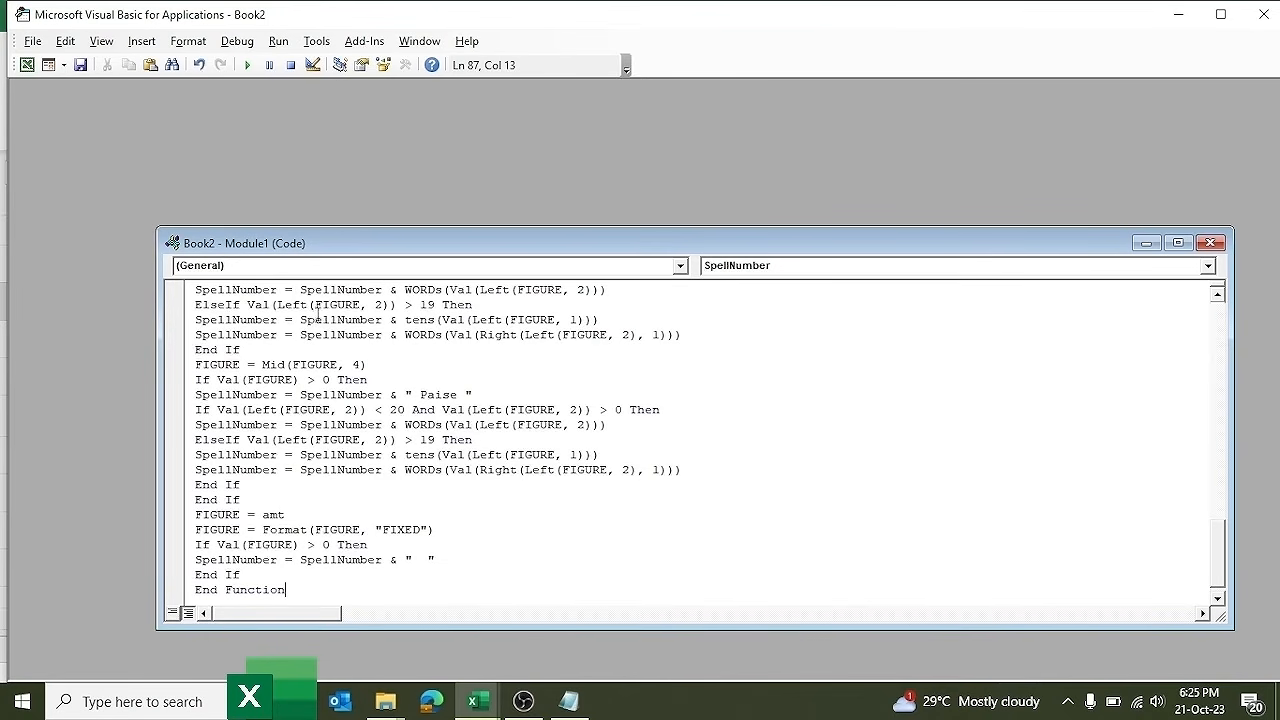
- Save the workbook as Excel Macro-Enabled Workbook Book2 in the Spell Number folder, and close the Visual Basic editor
left_click(80, 66)
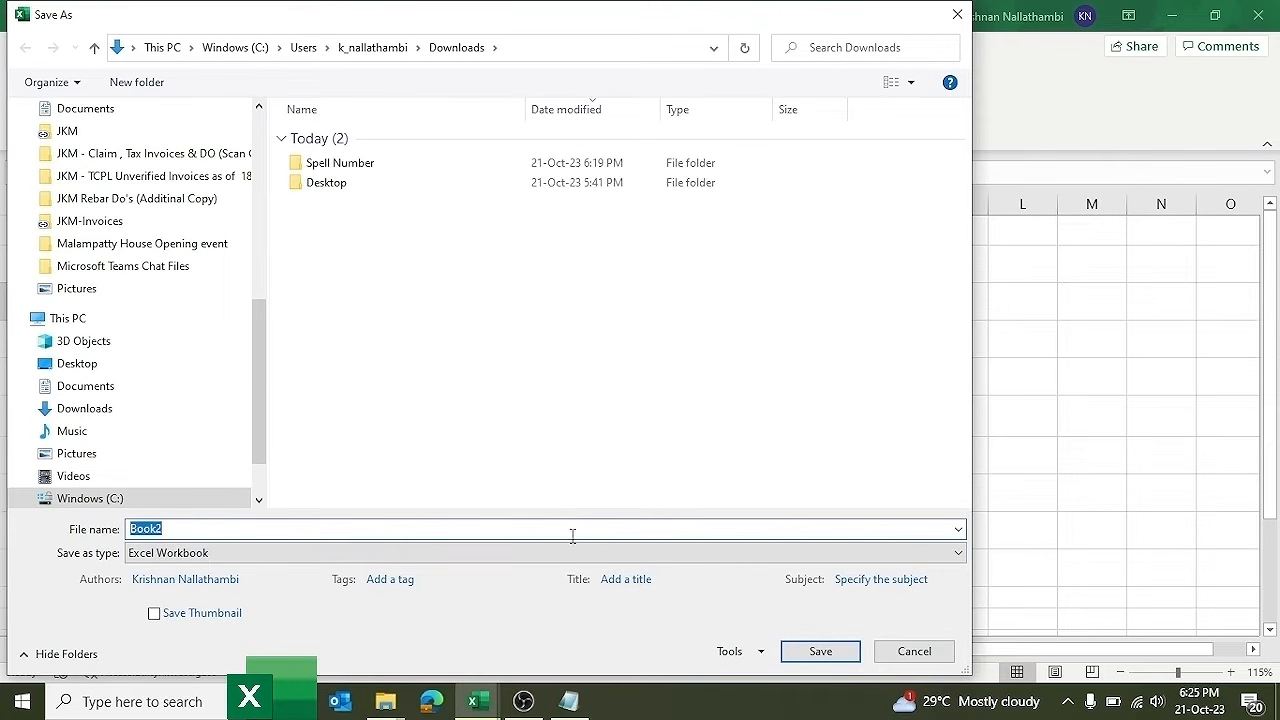
left_click(288, 565)
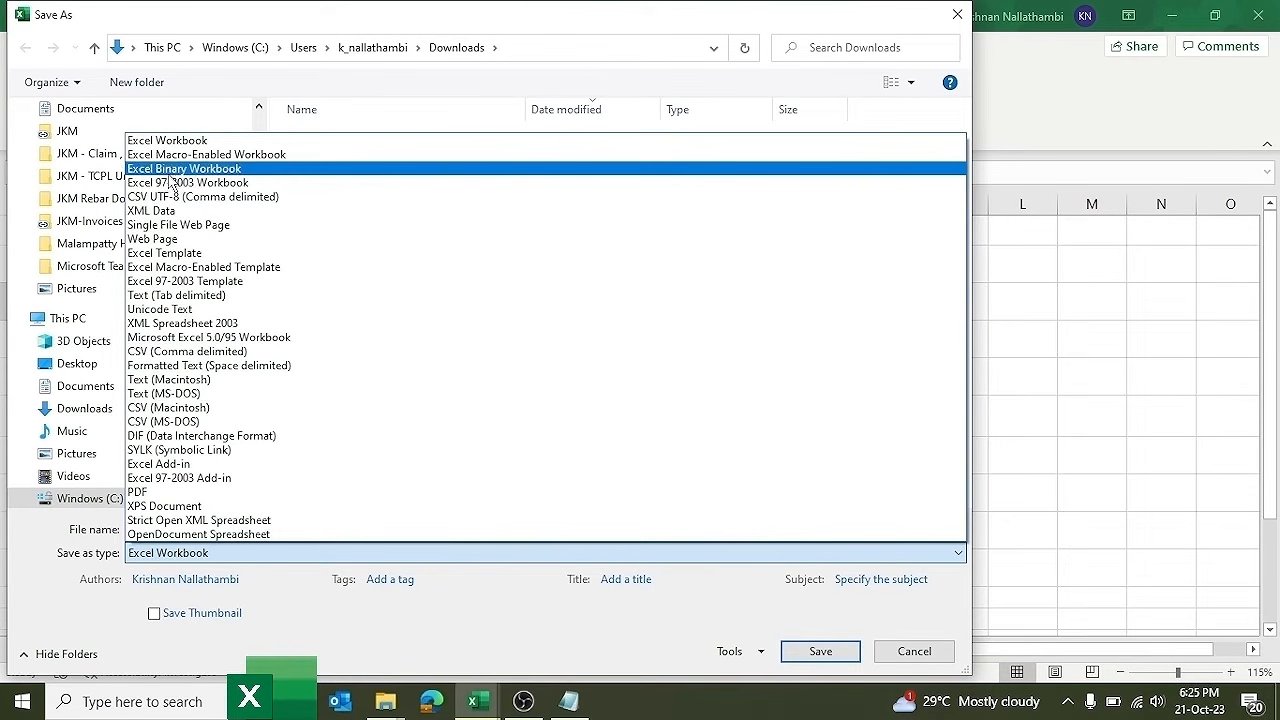
left_click(270, 160)
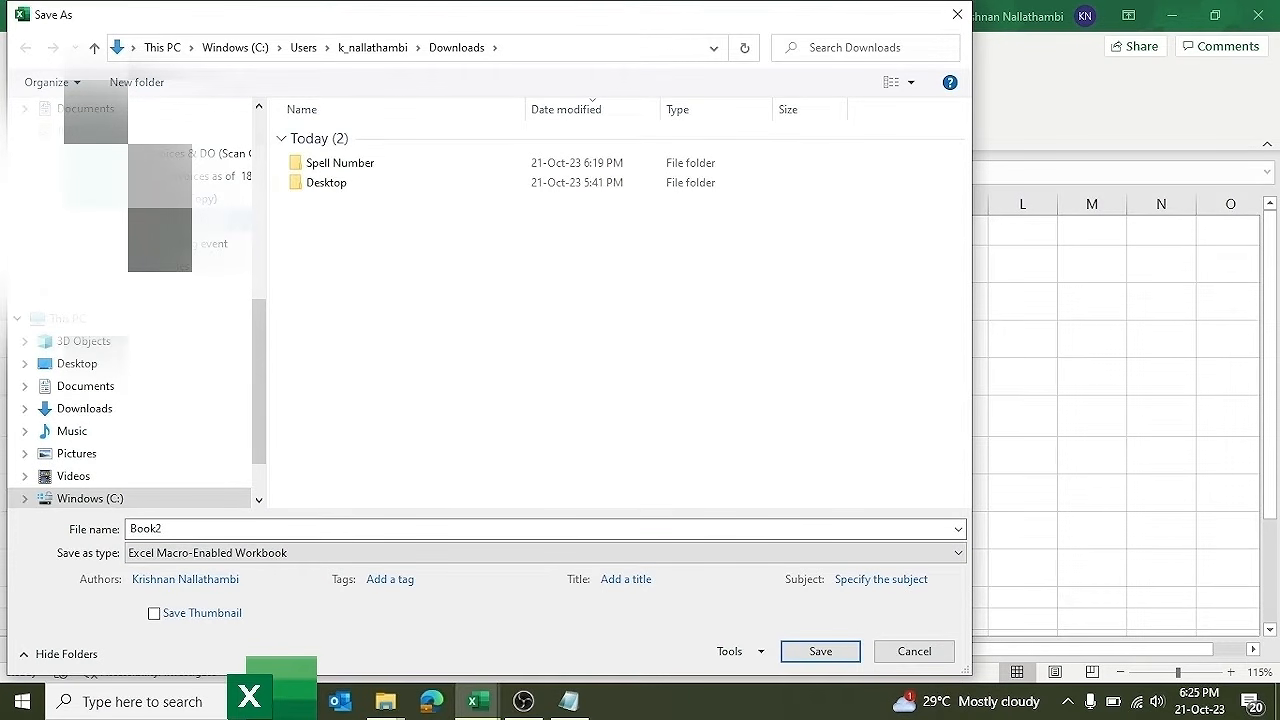
scroll(242, 265, "down", 1)
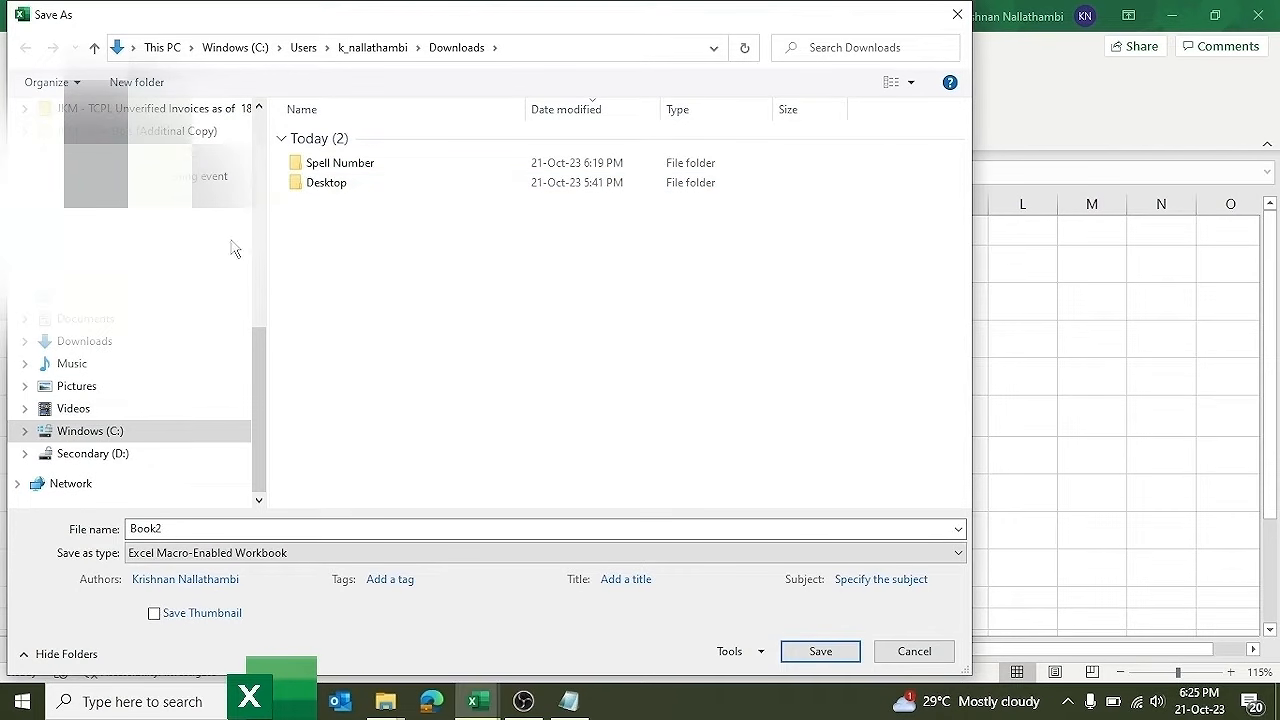
double_click(357, 170)
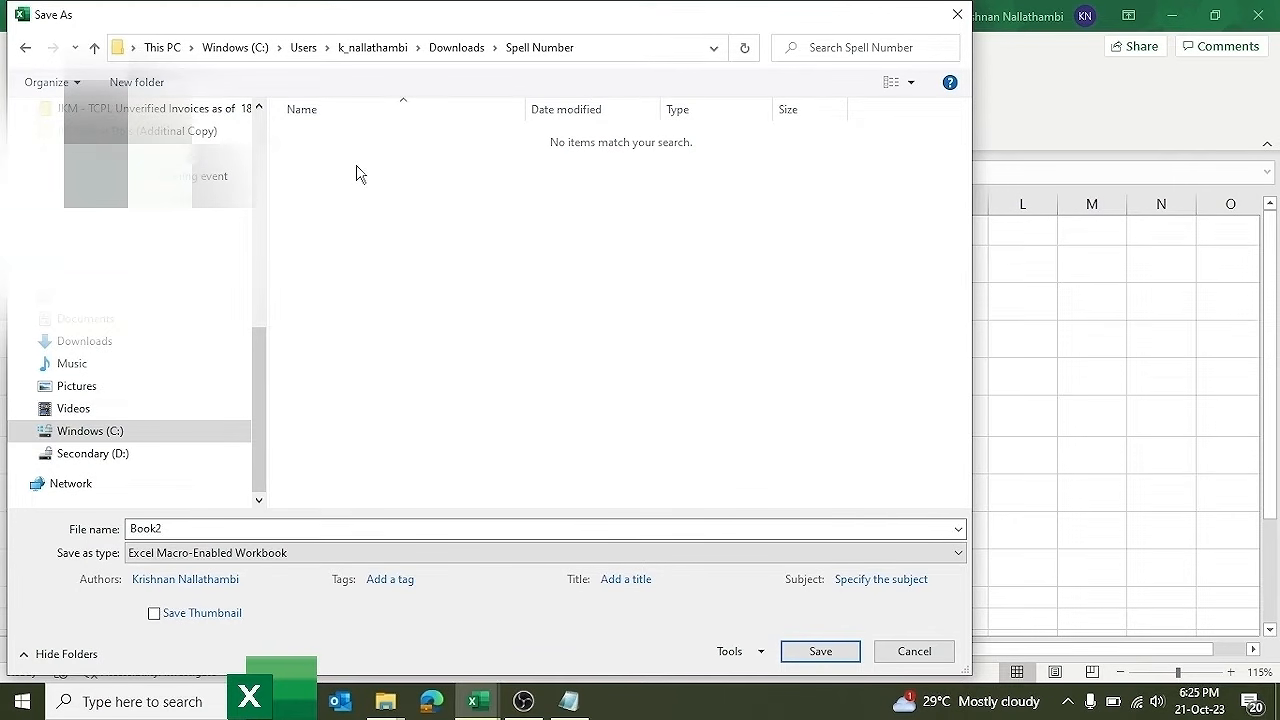
left_click(818, 652)
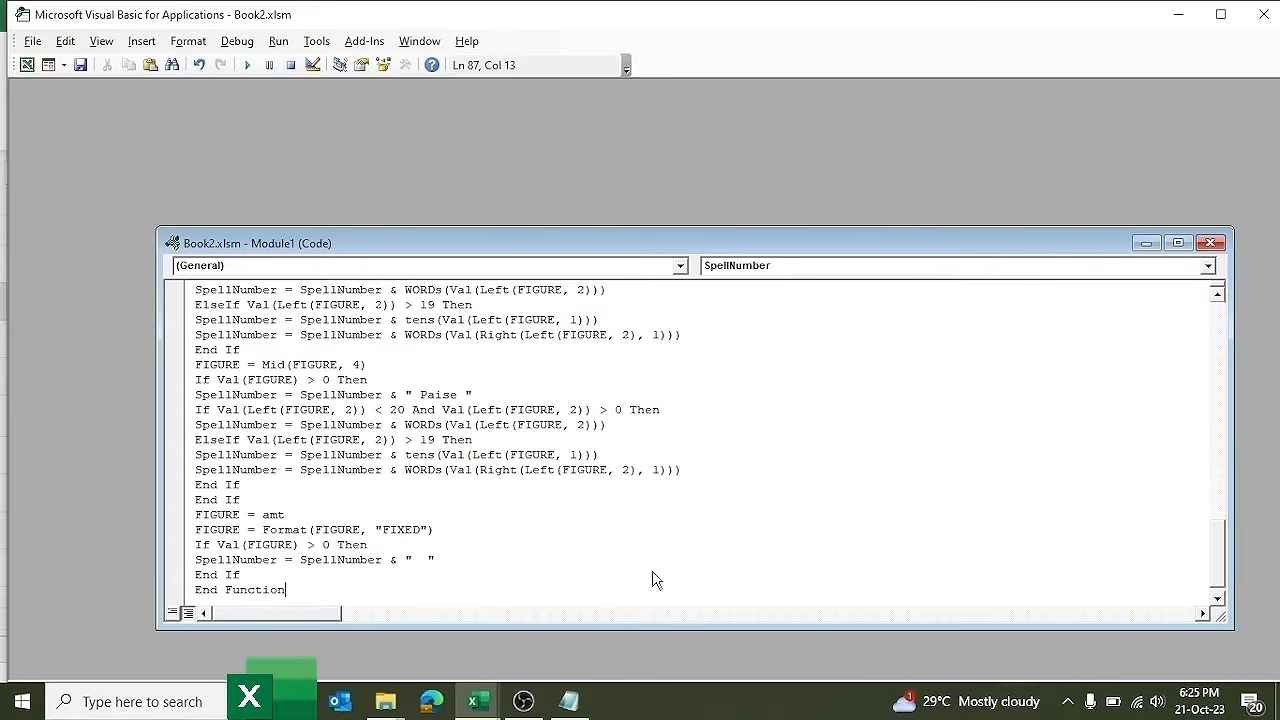
left_click(1211, 243)
left_click(1262, 14)
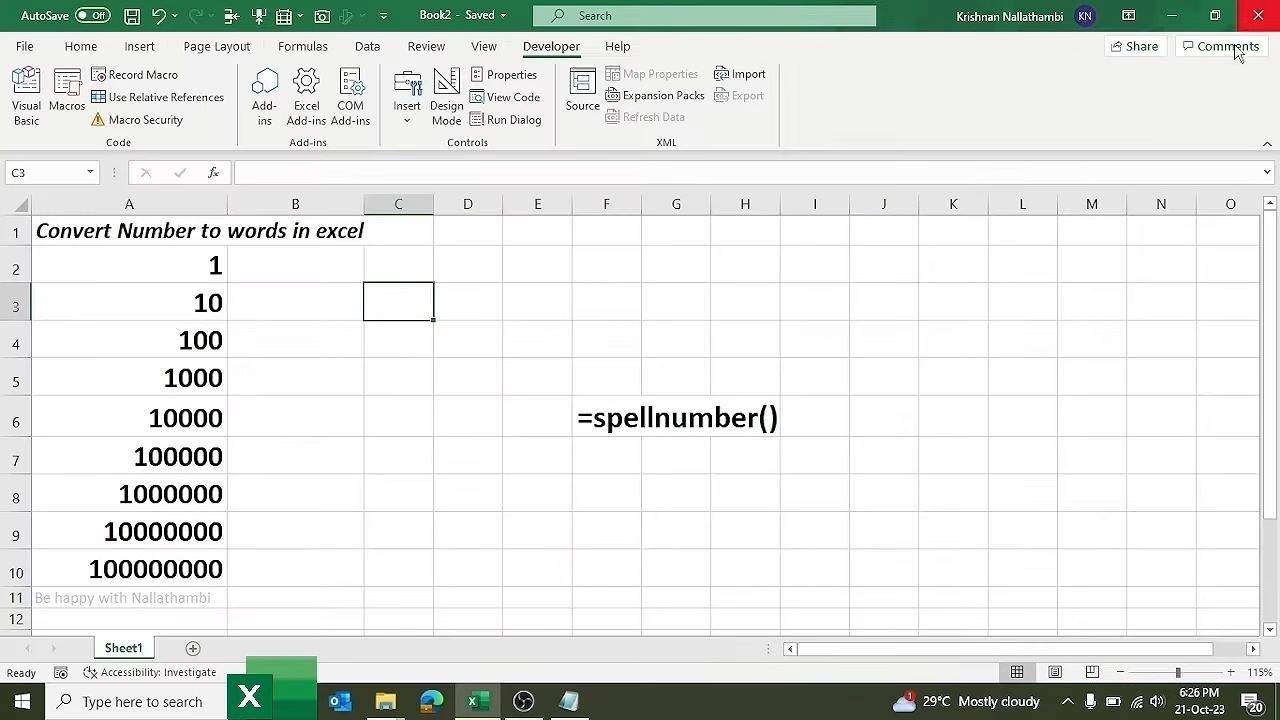
- Enter the formula =SpellNumber(A2) in cell B2
left_click(345, 273)
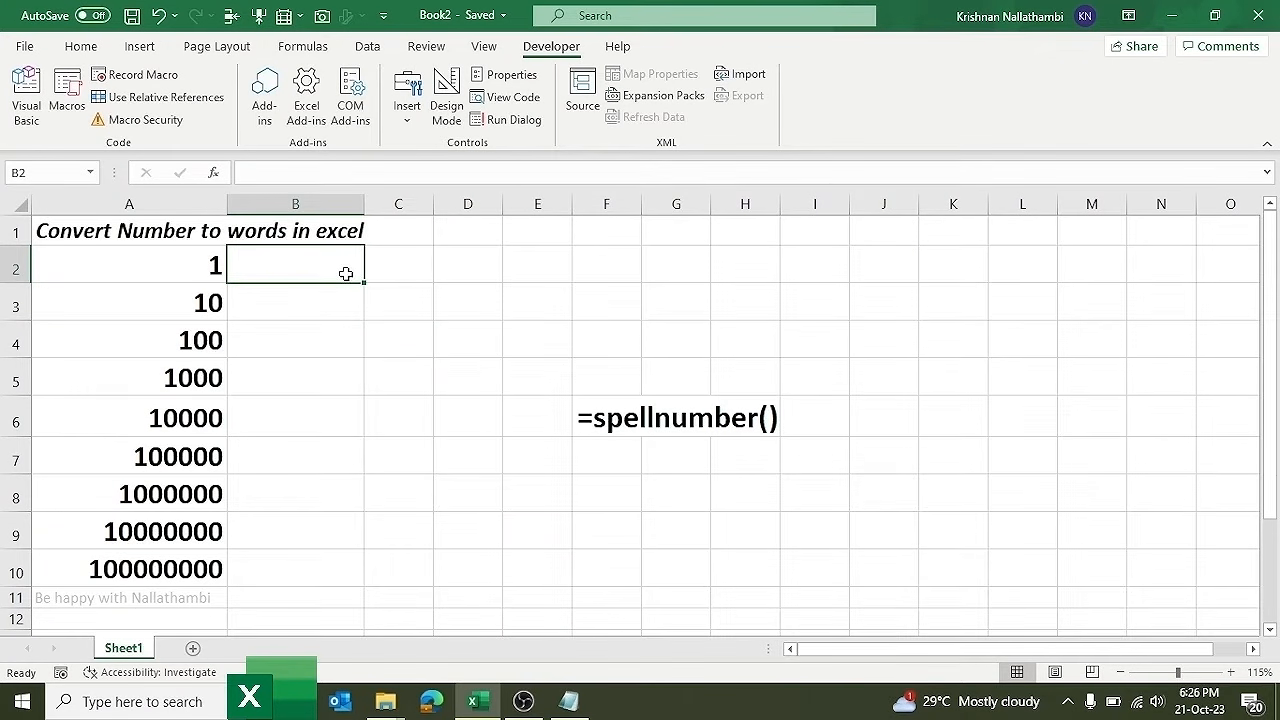
type("=")
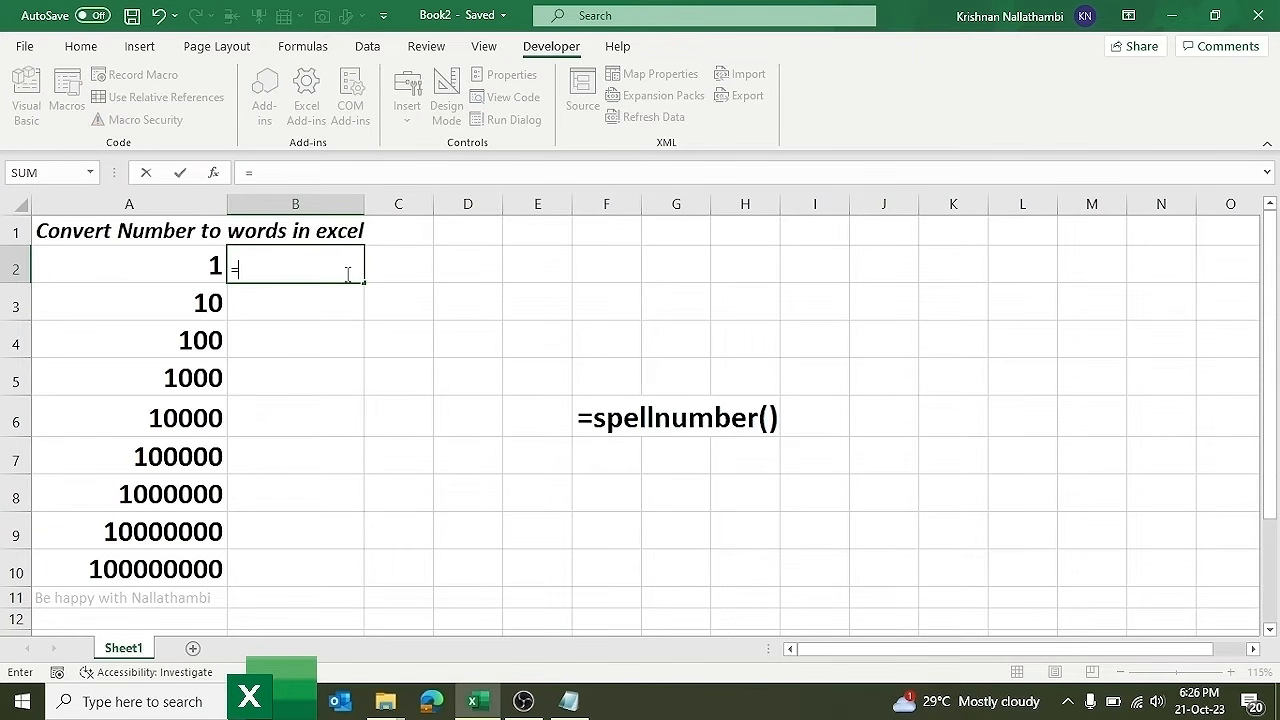
type("spe")
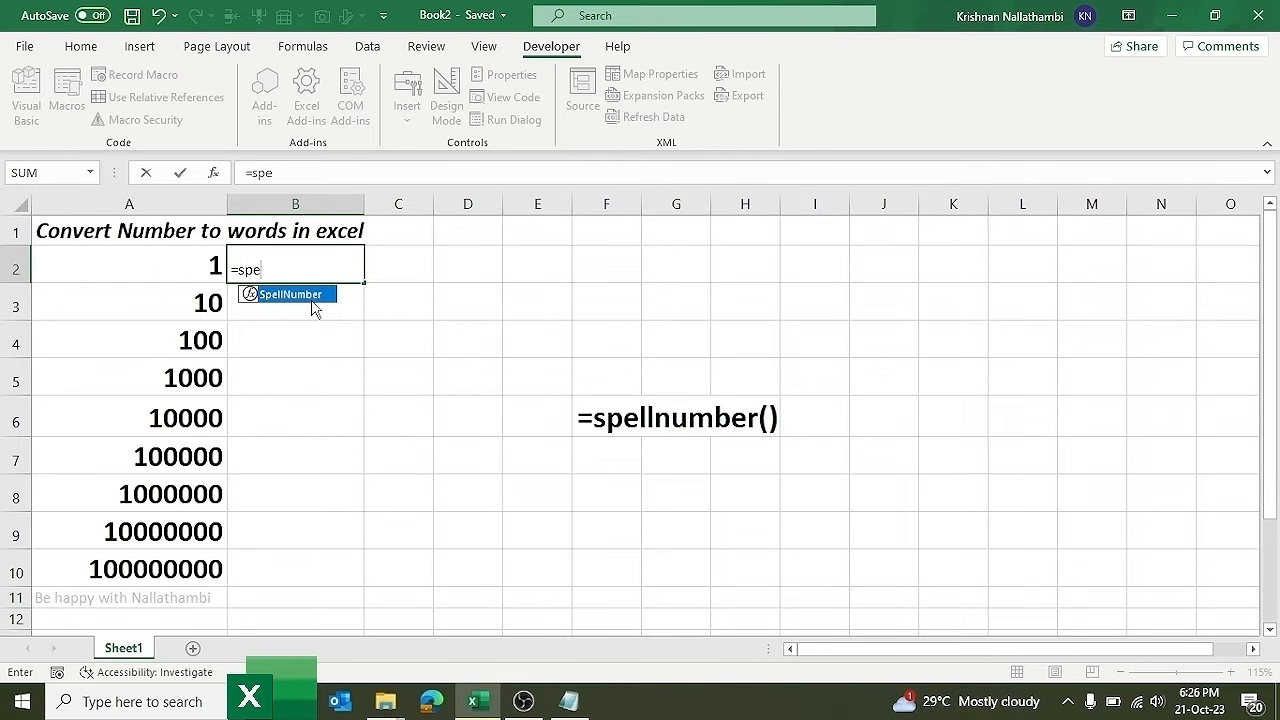
double_click(312, 307)
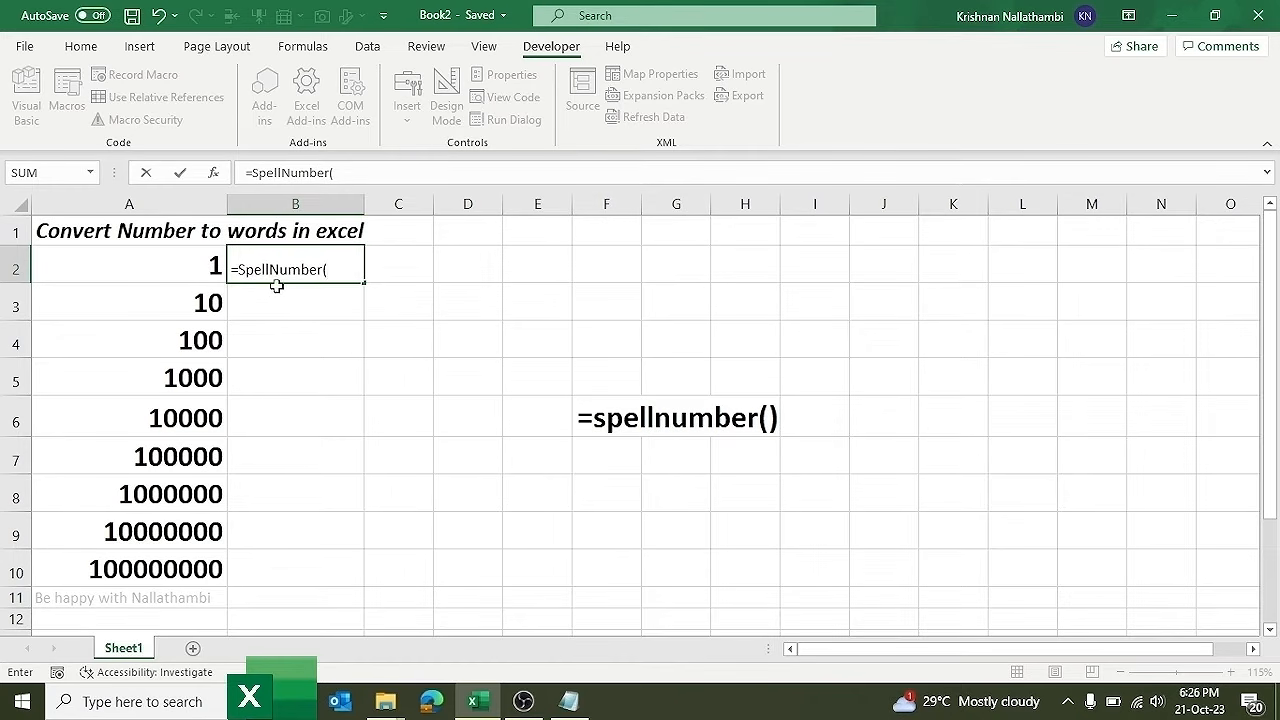
left_click(189, 257)
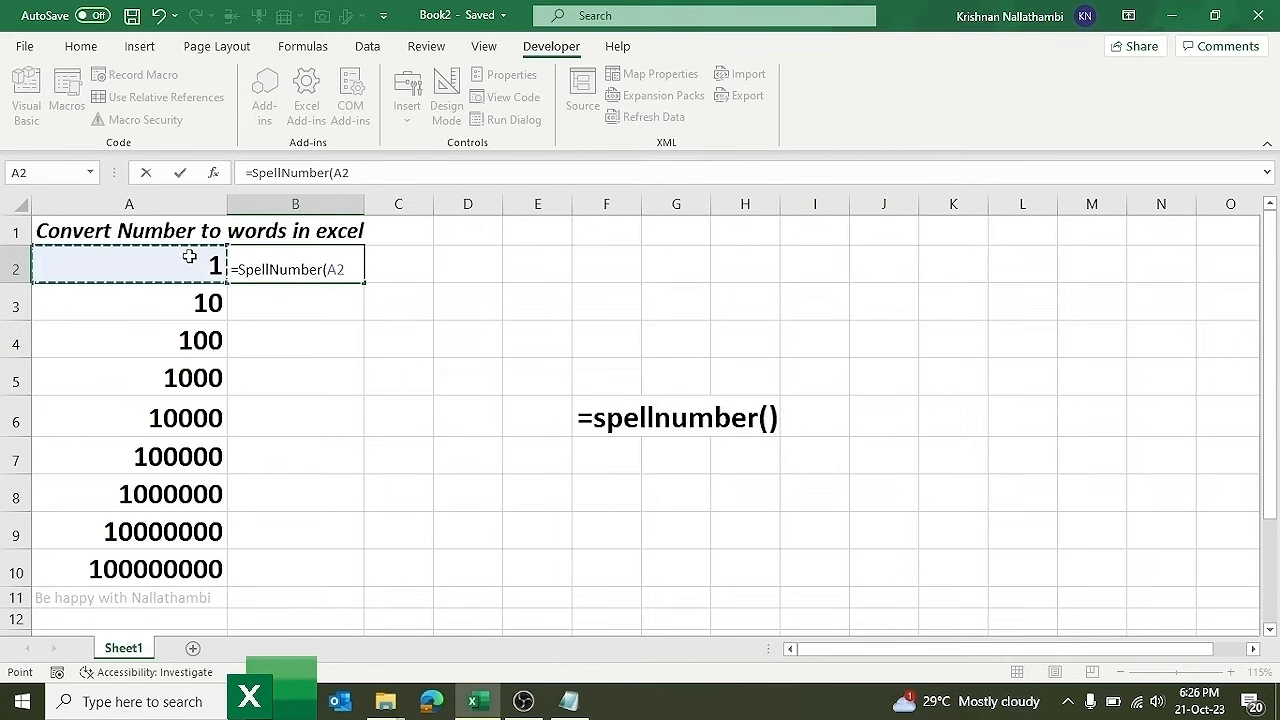
type(")")
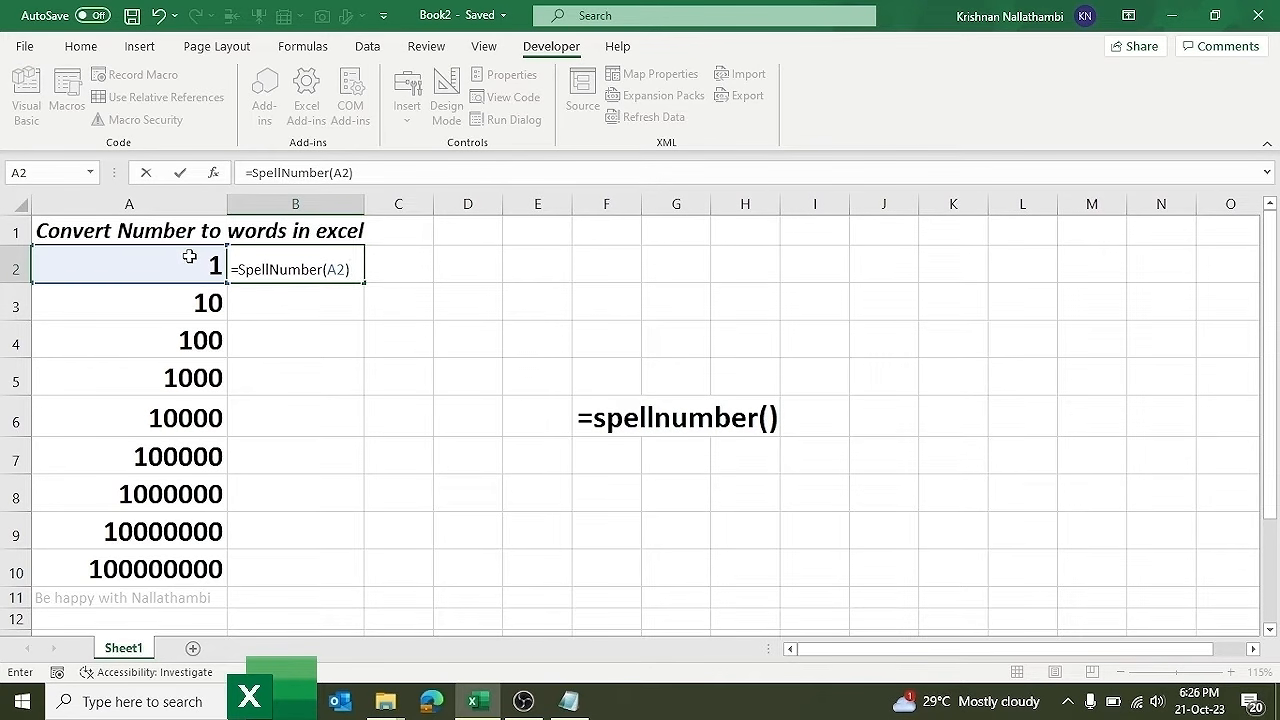
key("Return")
- Fill the SpellNumber formula from B2 down to B11 and check the formulas in several column B cells
left_click(258, 254)
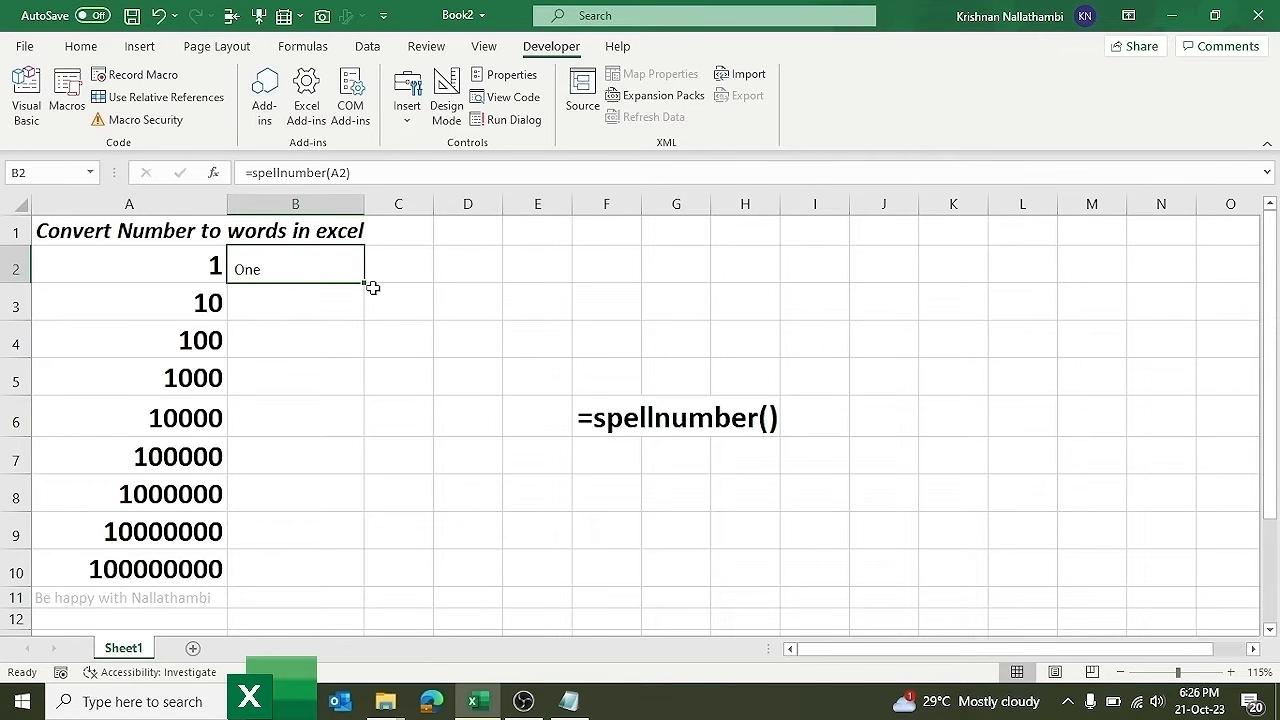
left_click_drag(365, 284, 352, 610)
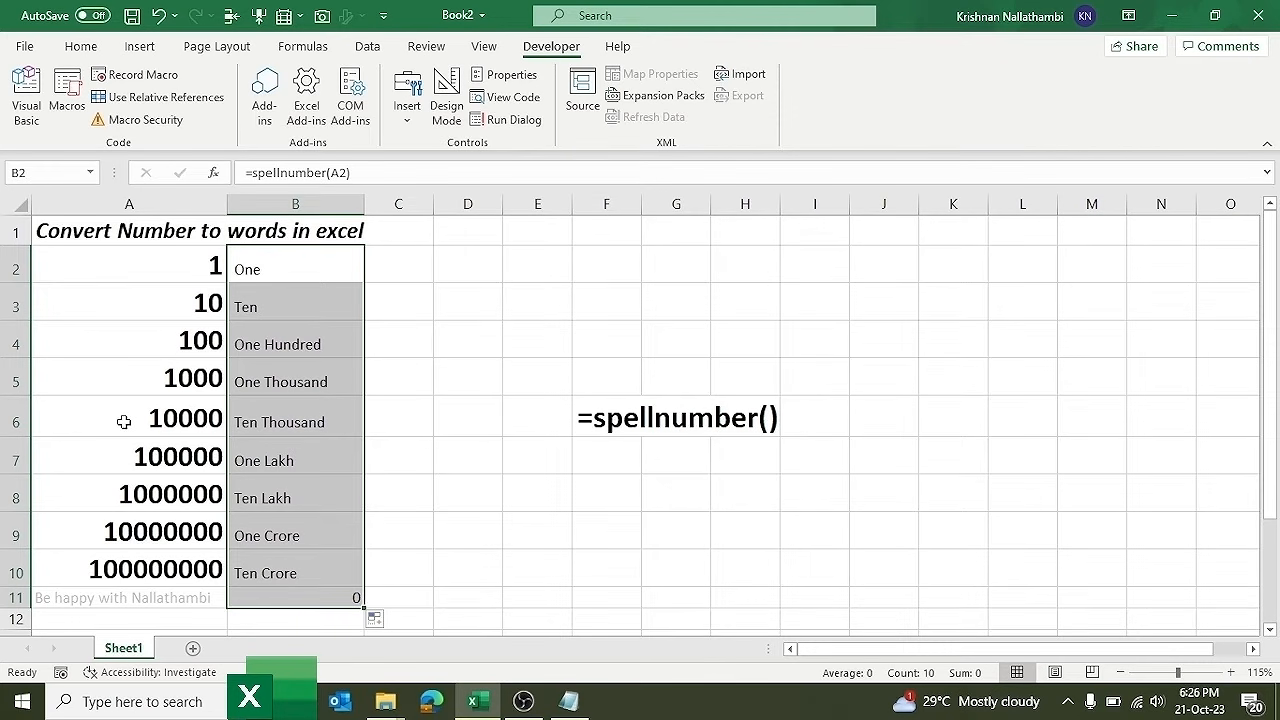
left_click(292, 388)
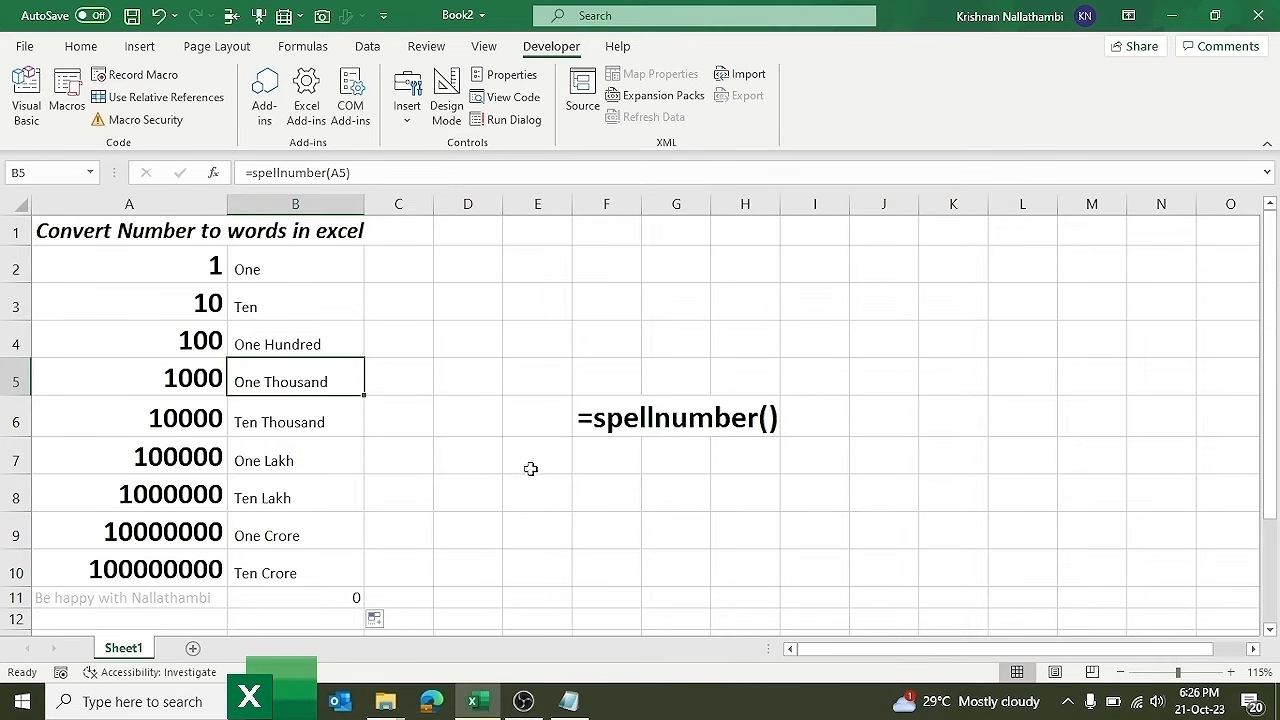
left_click(324, 288)
left_click(280, 271)
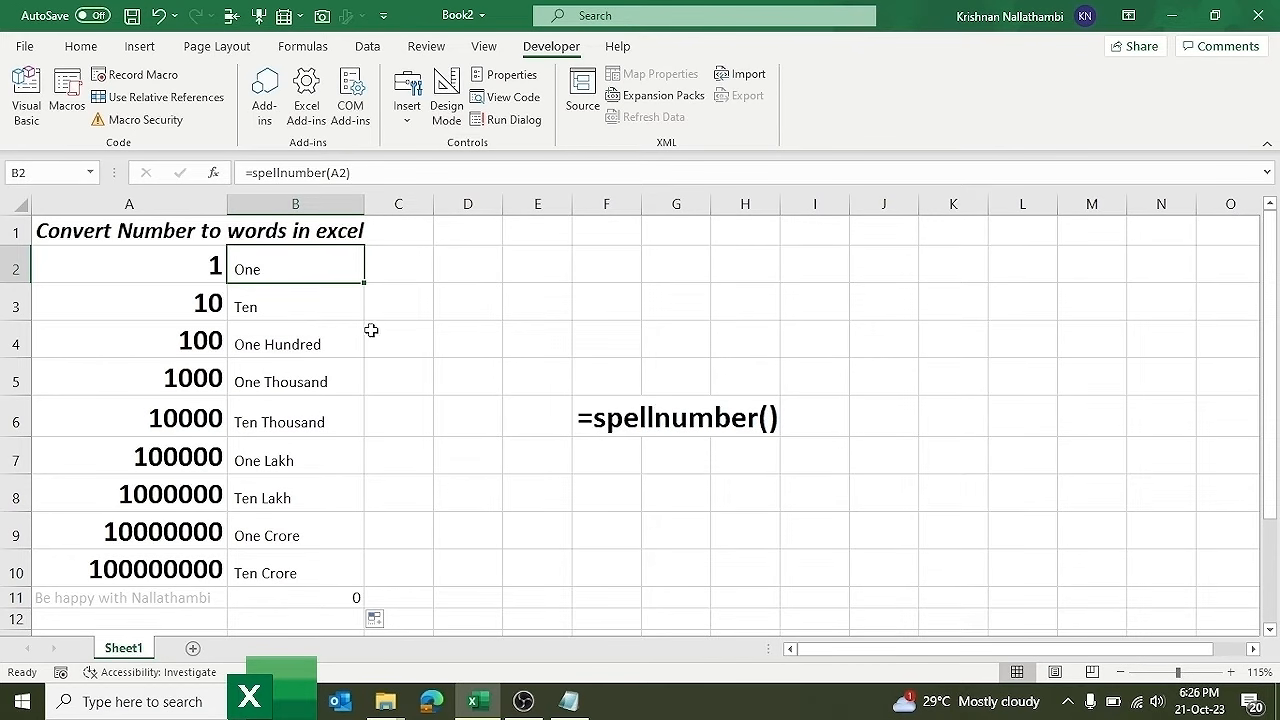
left_click(303, 313)
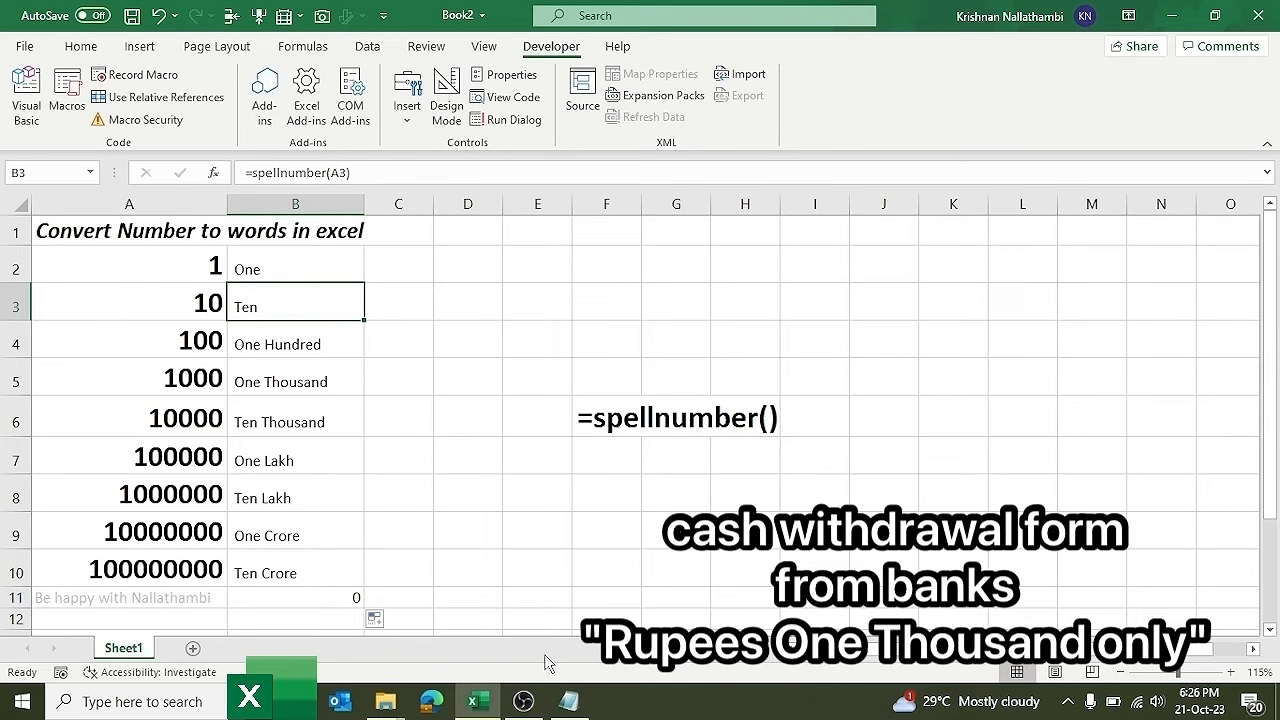
- Switch to the Notepad code file and insert "Rupees" in the SpellNumber string under the "> 1" condition
left_click(568, 701)
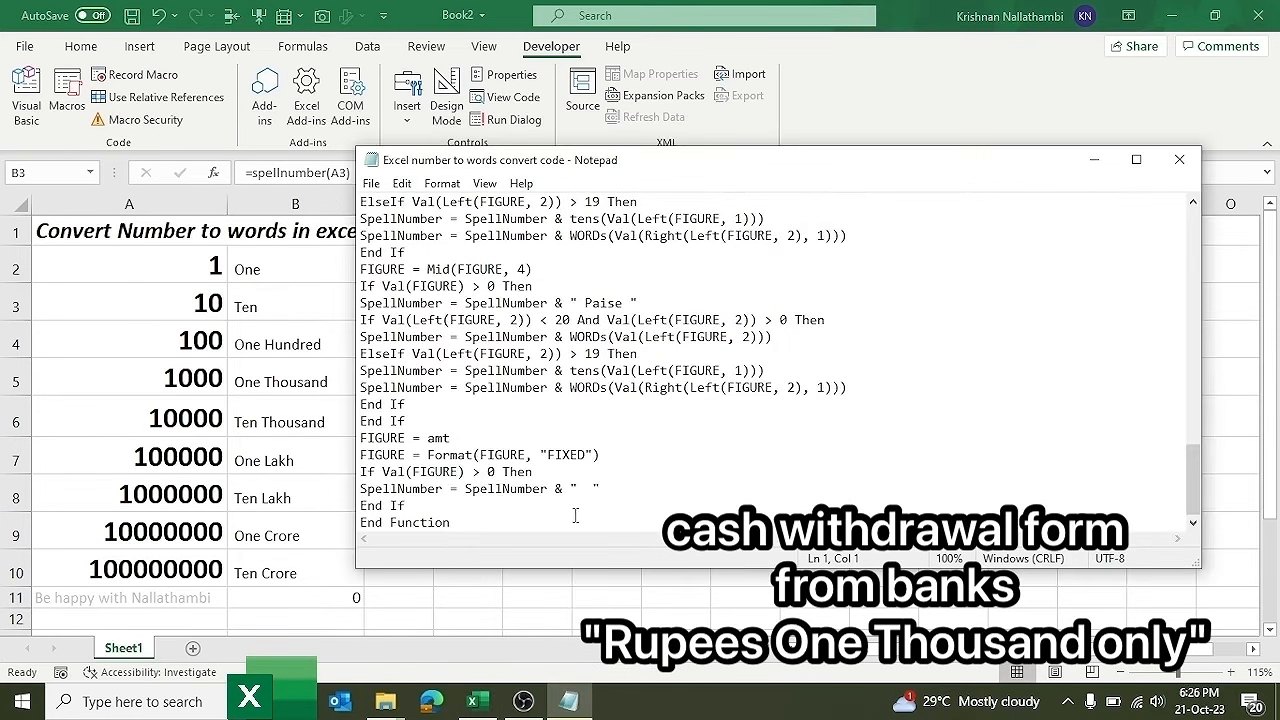
left_click(1136, 160)
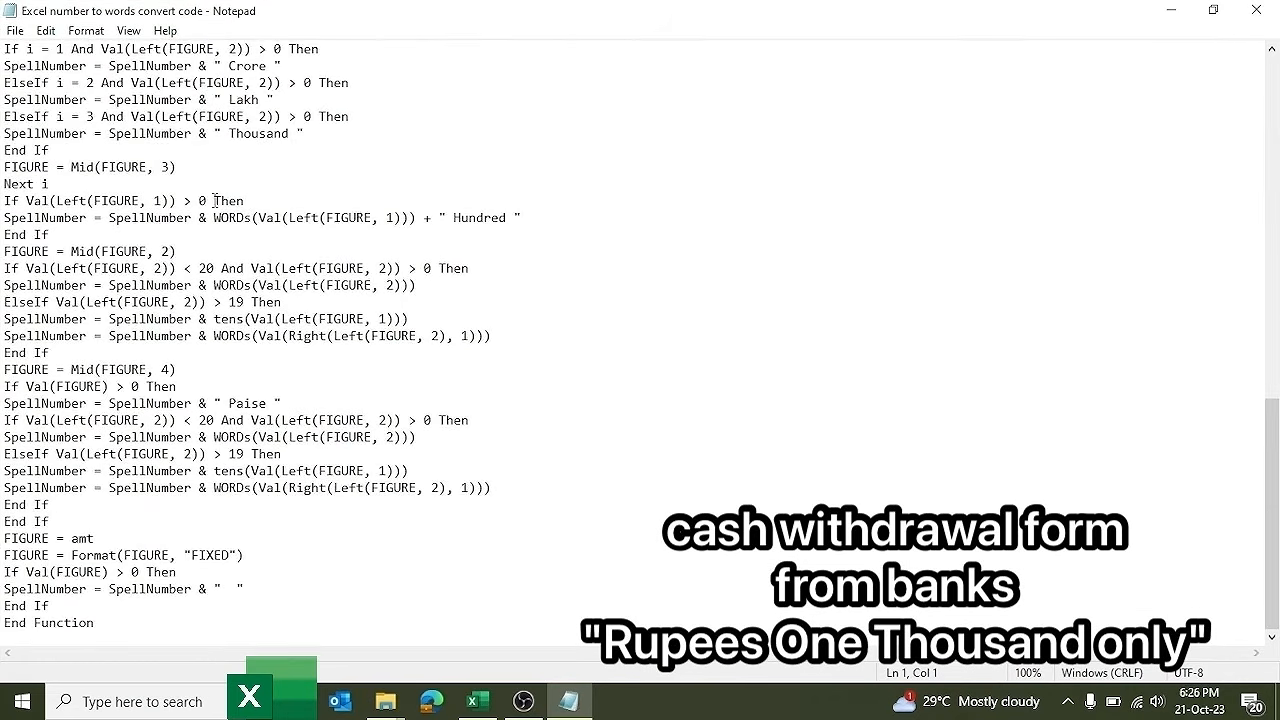
scroll(152, 232, "up", 14)
scroll(152, 232, "down", 7)
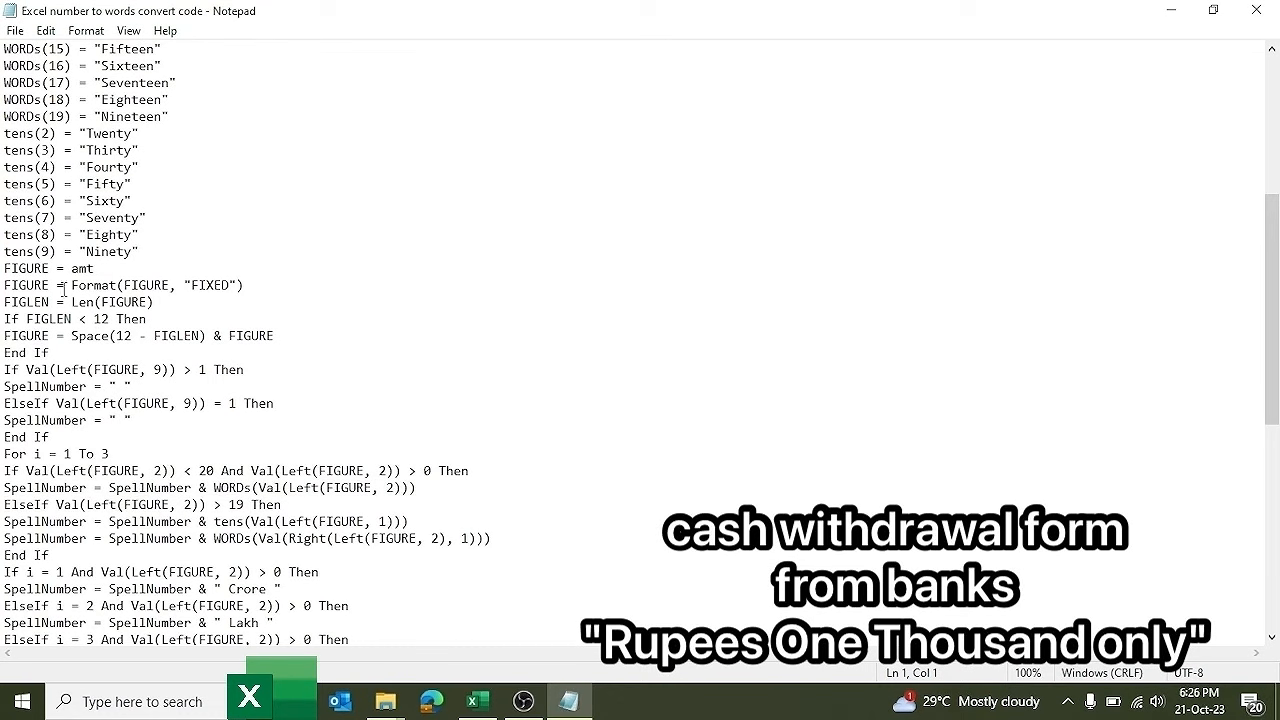
scroll(134, 276, "down", 1)
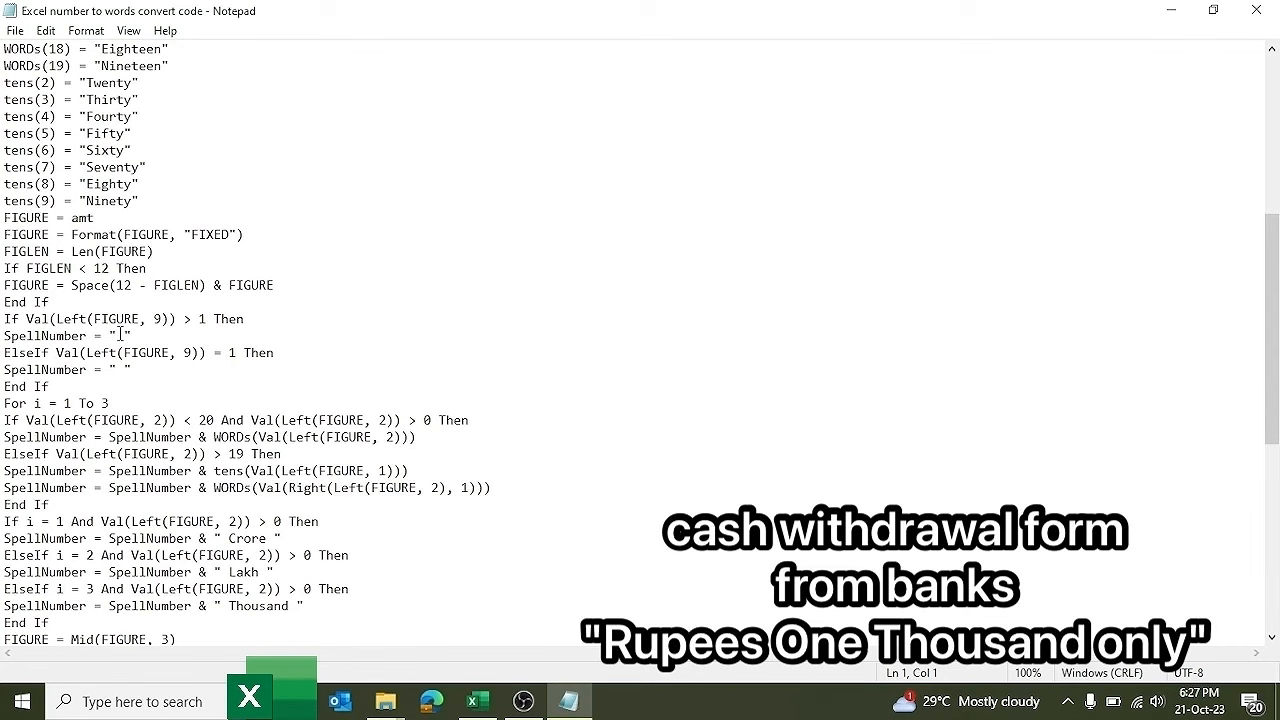
left_click(120, 334)
type("Rupee")
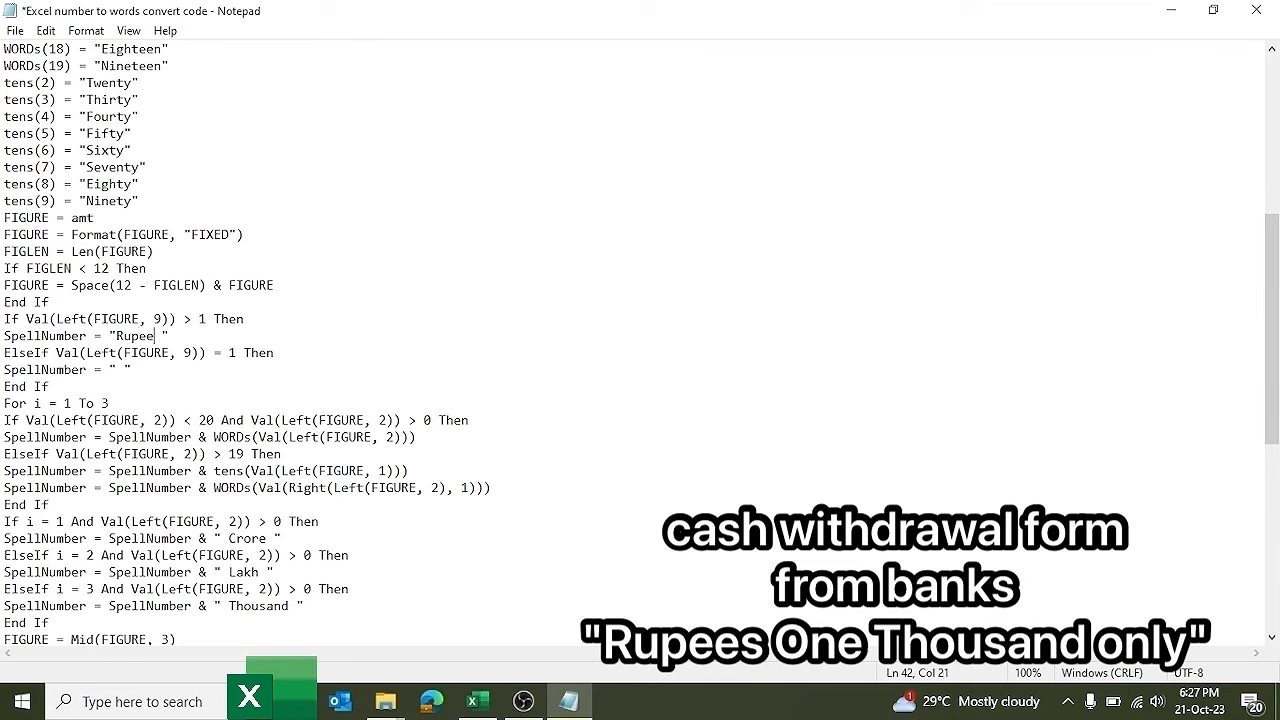
type("s")
- Insert "Only" in the empty string of the last SpellNumber line before End Function, and close the text file
scroll(832, 382, "down", 1)
scroll(832, 382, "down", 8)
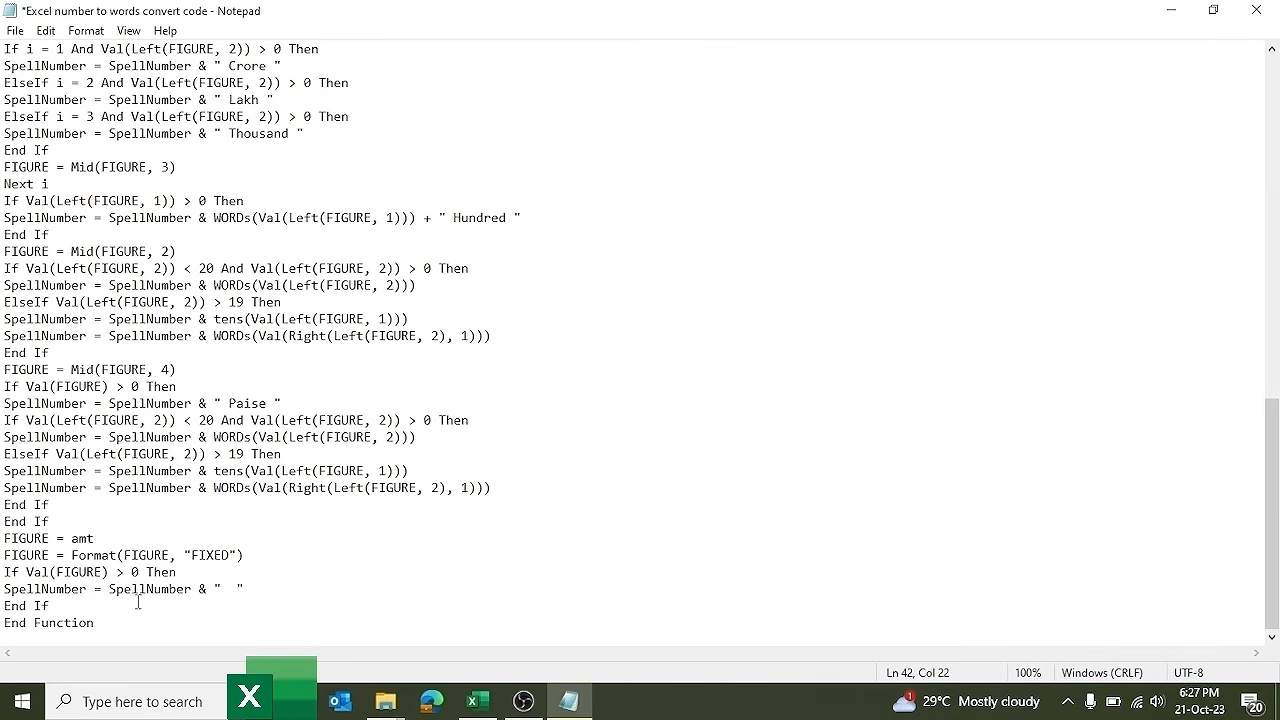
left_click(224, 584)
type("Only")
left_click(1256, 10)
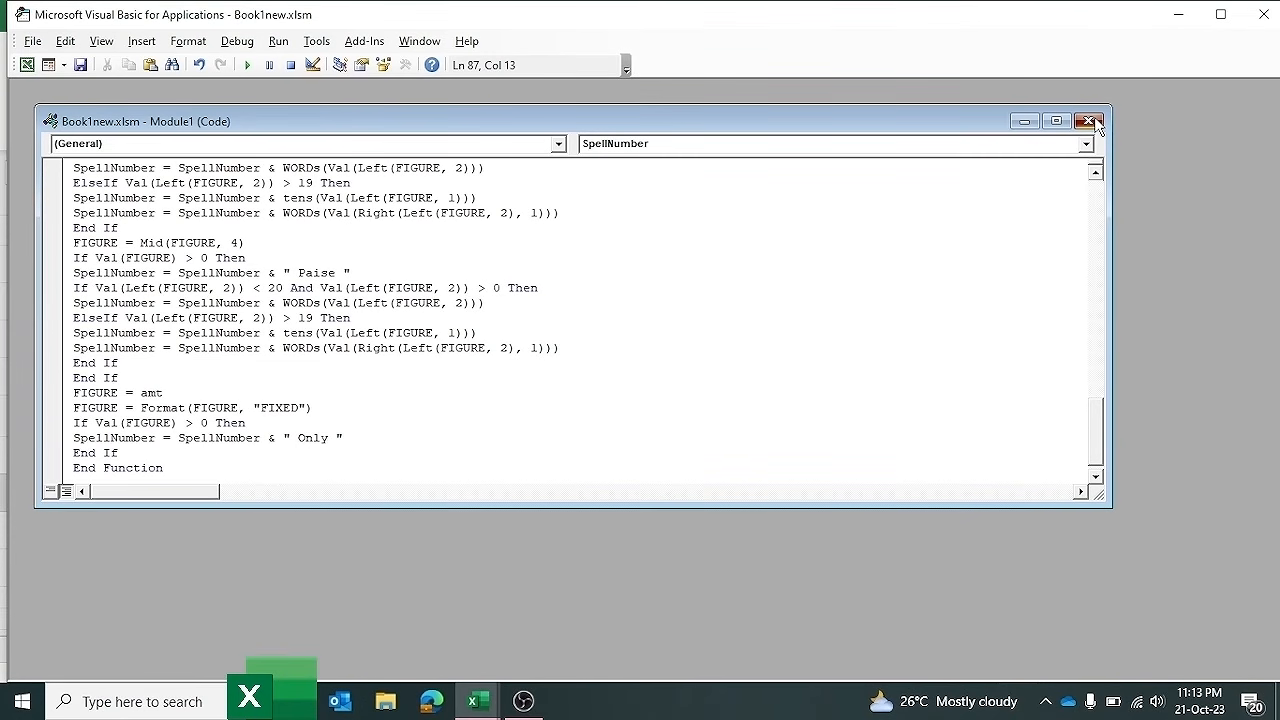
- Close Book1new's module code and Visual Basic editor, and enter =SpellNumber(A2) in cell C2 of its worksheet
left_click(1095, 121)
left_click(1264, 14)
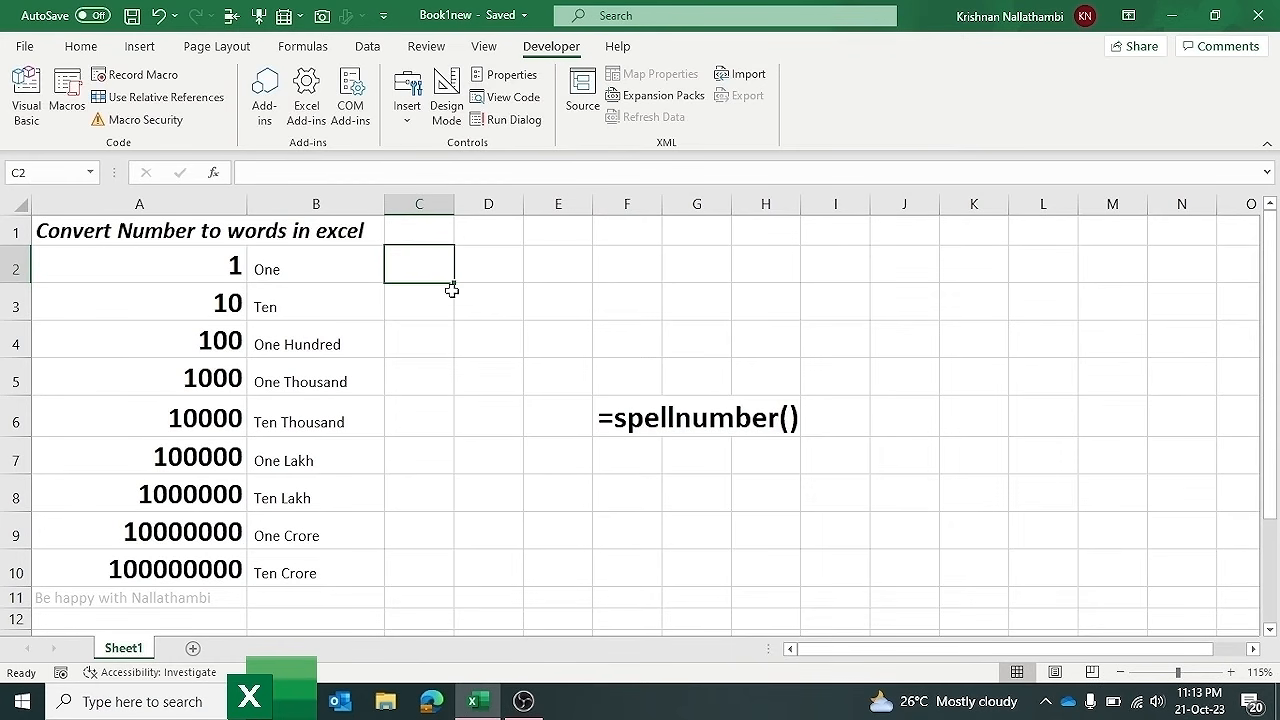
type("=spe")
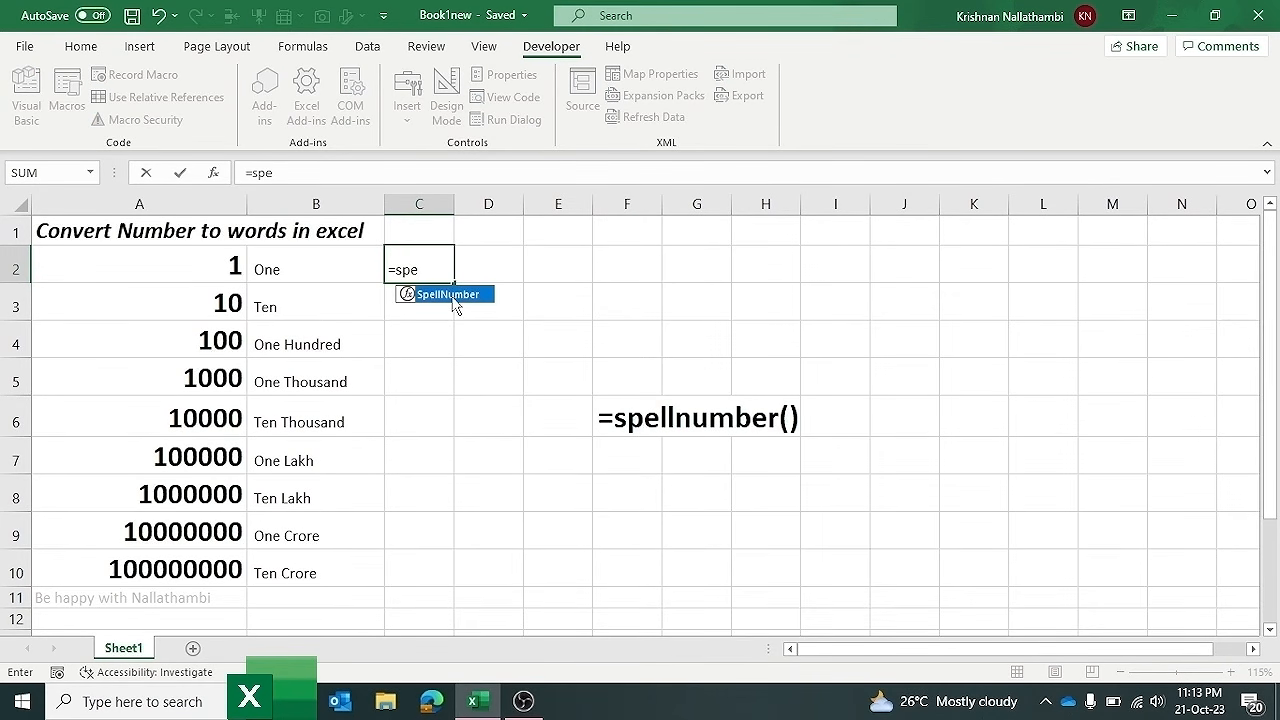
double_click(452, 295)
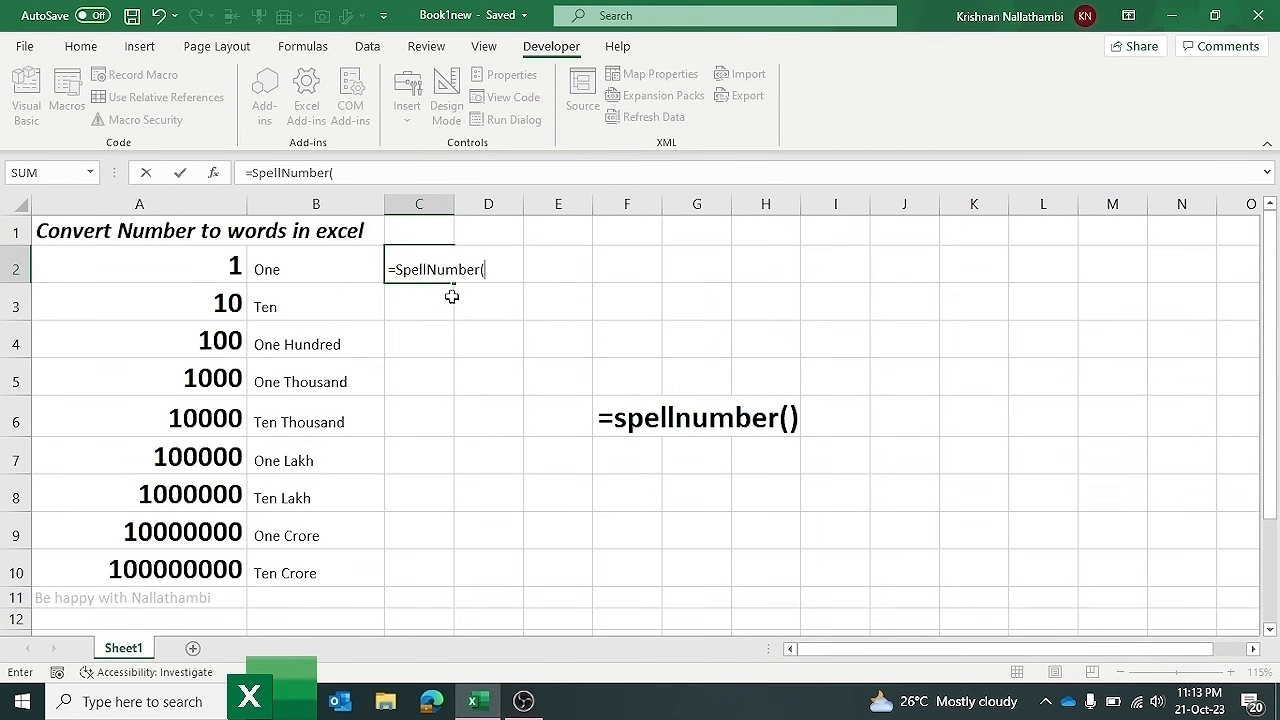
left_click(214, 265)
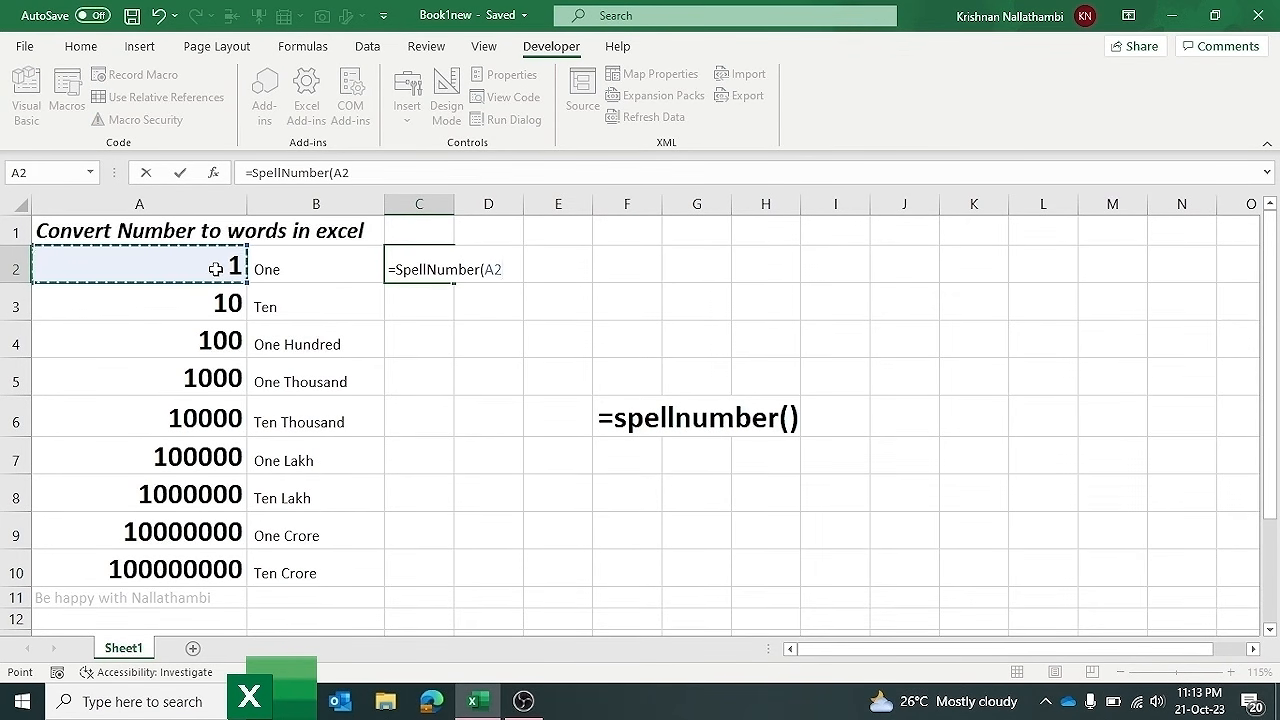
type(")")
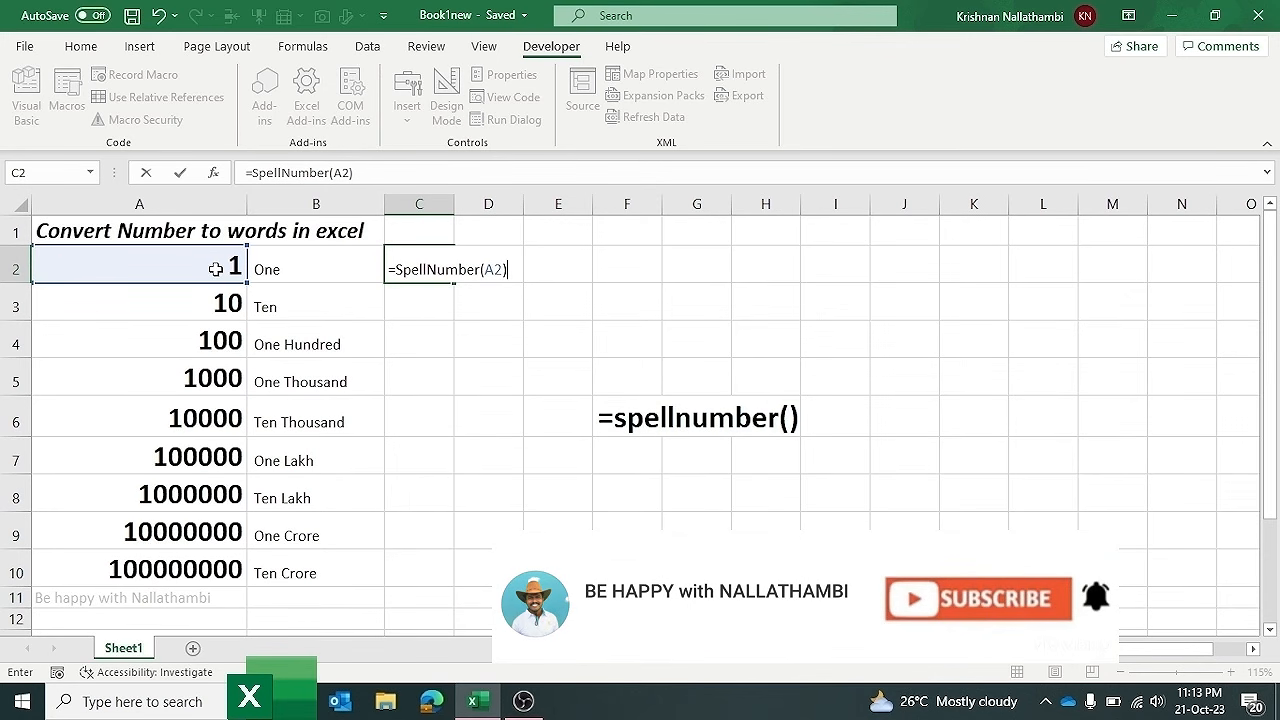
key("Return")
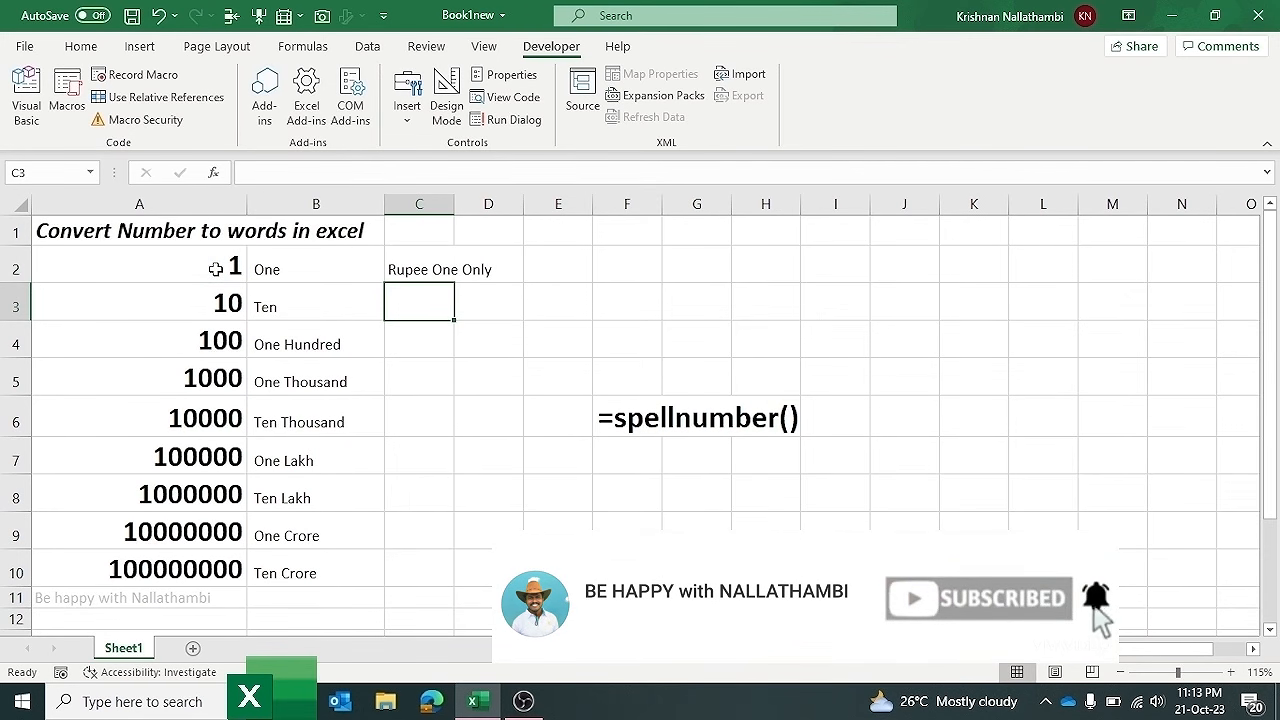
- Fill the SpellNumber formula from C2 down to C10 and widen column C to fit the longest text
left_click(414, 271)
left_click_drag(454, 283, 446, 576)
left_click(700, 315)
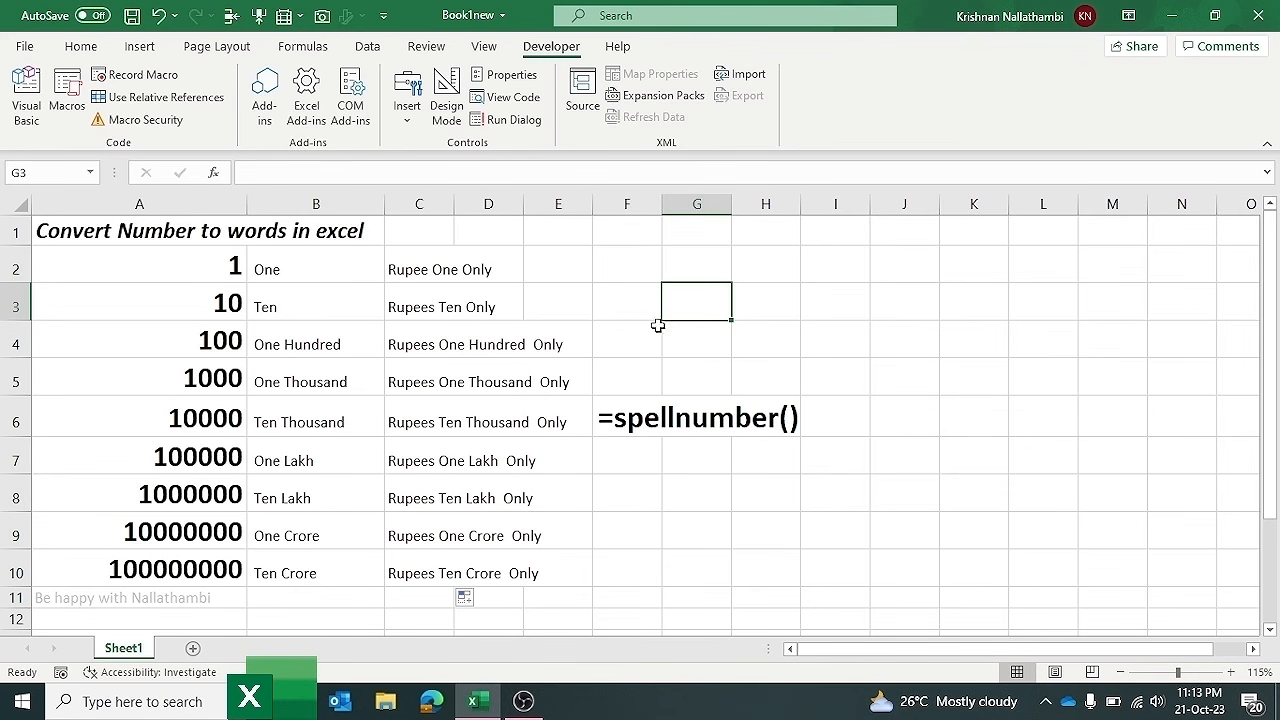
left_click(549, 263)
left_click(602, 253)
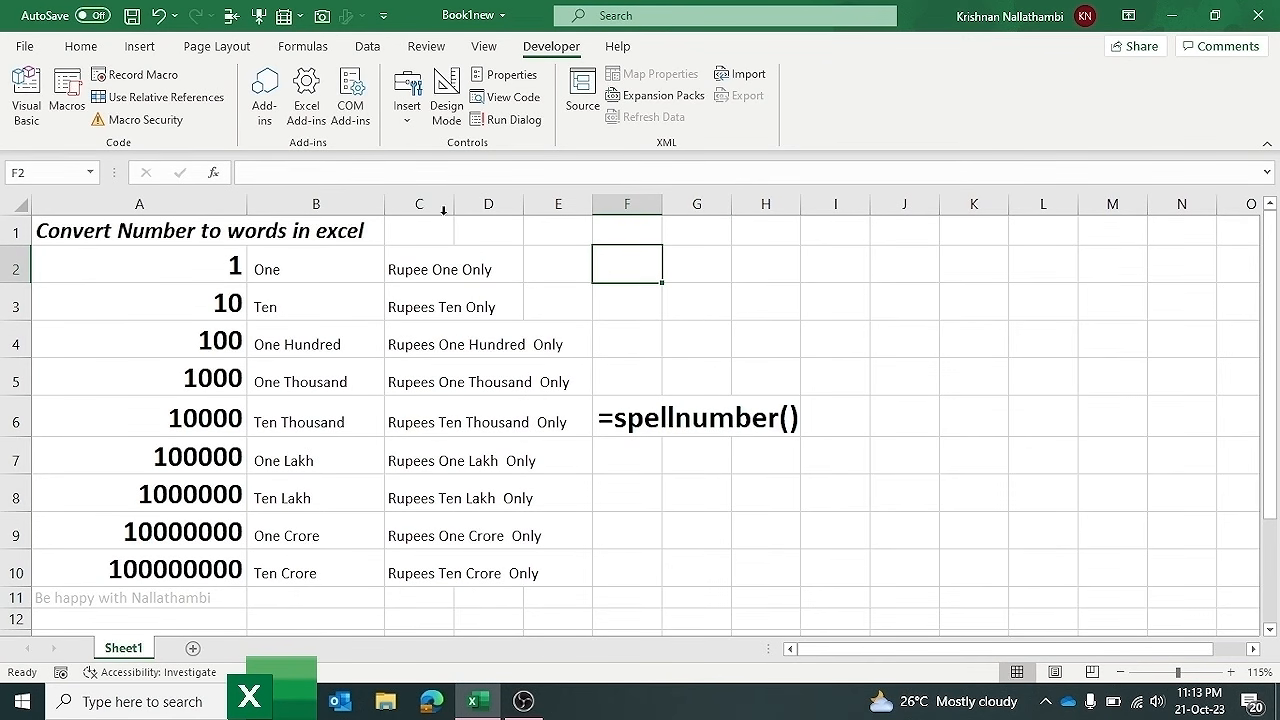
left_click_drag(454, 205, 596, 250)
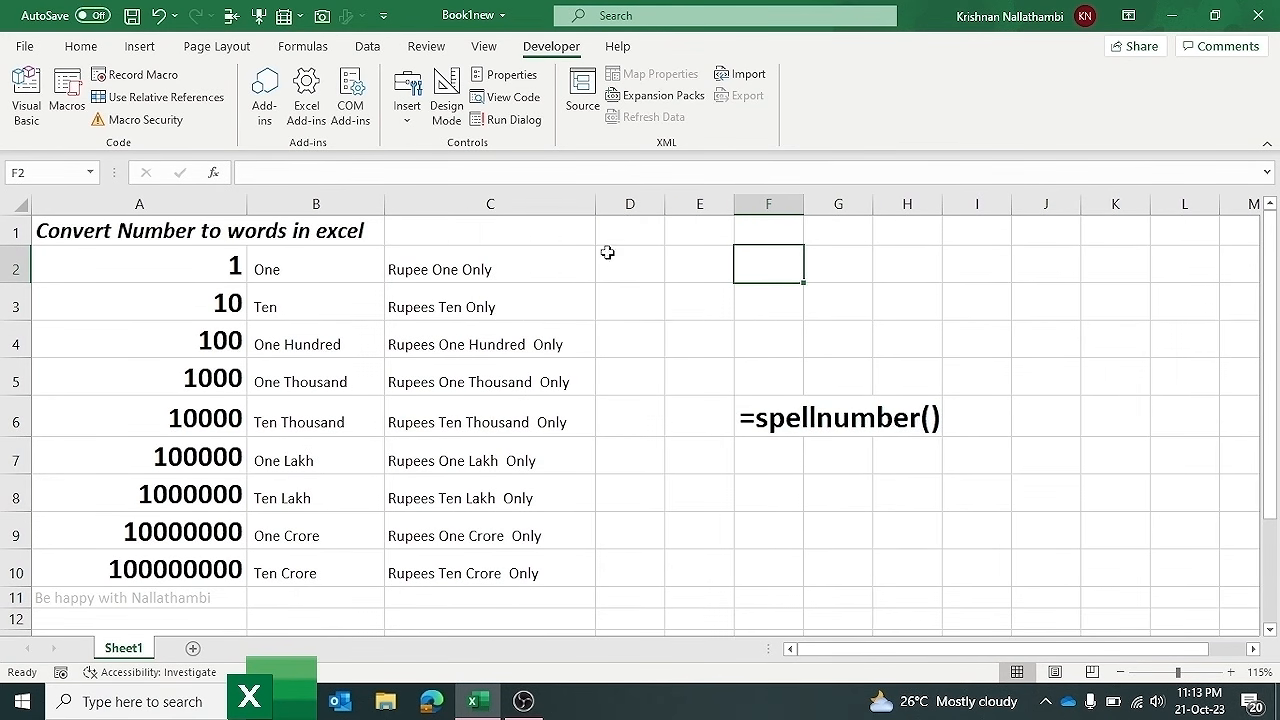